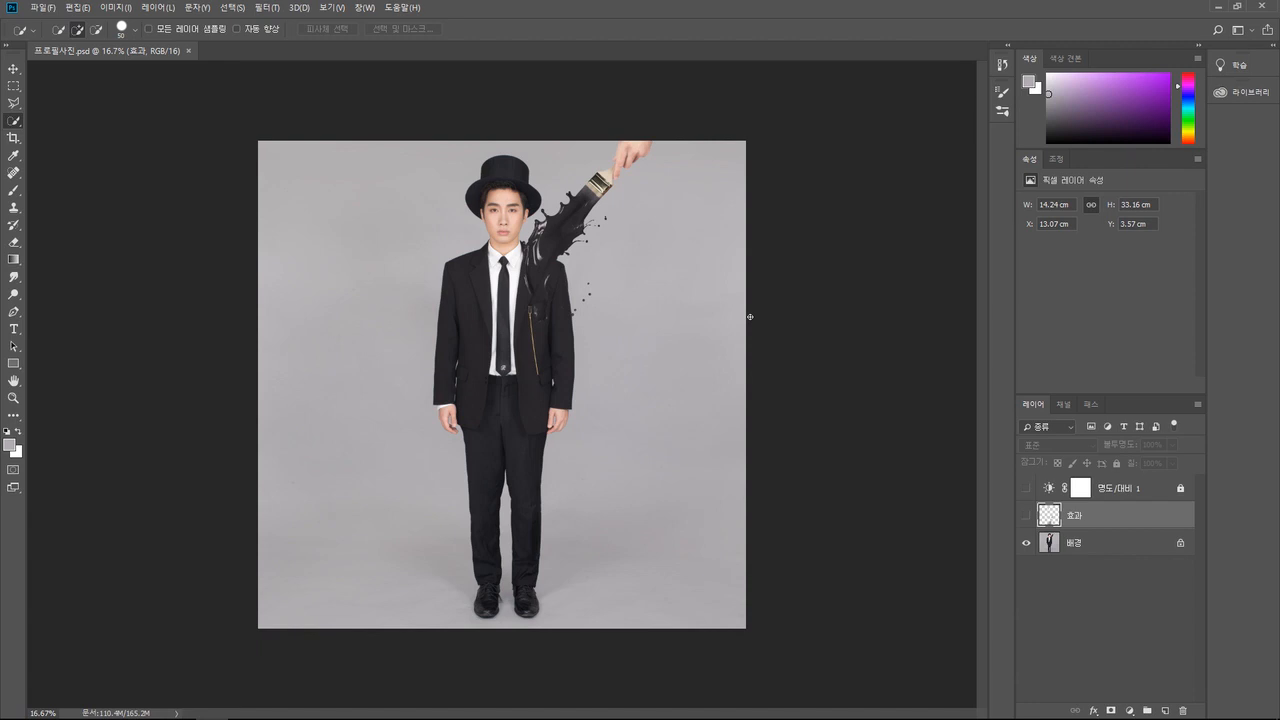
Select the 배경 layer and preview the finished dripping effect by briefly showing and hiding the 효과 layer
left_click(1050, 543)
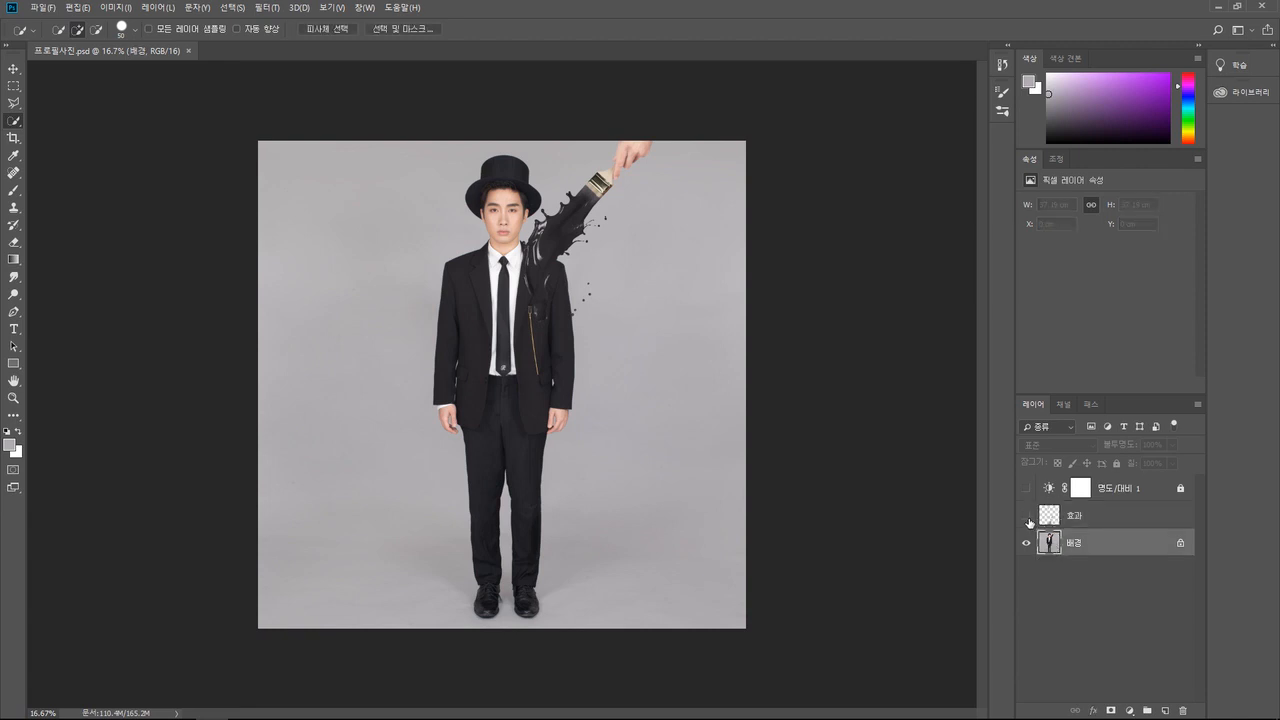
left_click(1027, 518)
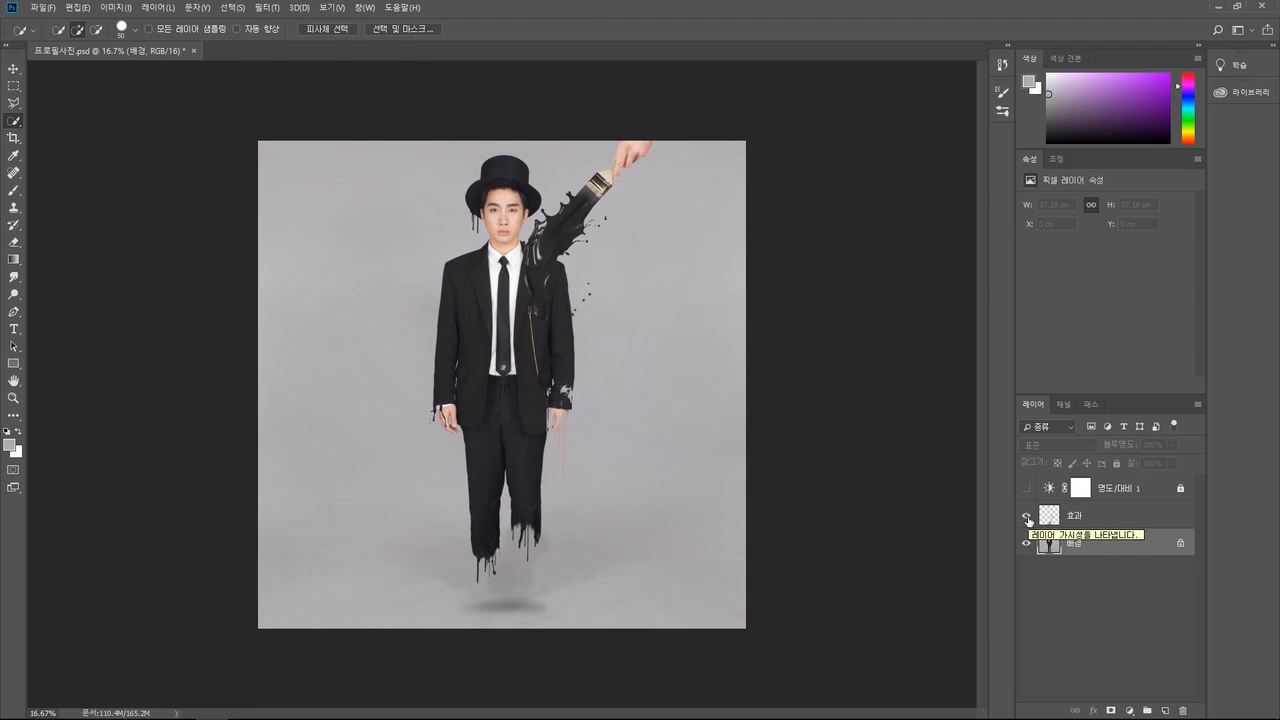
left_click(1027, 518)
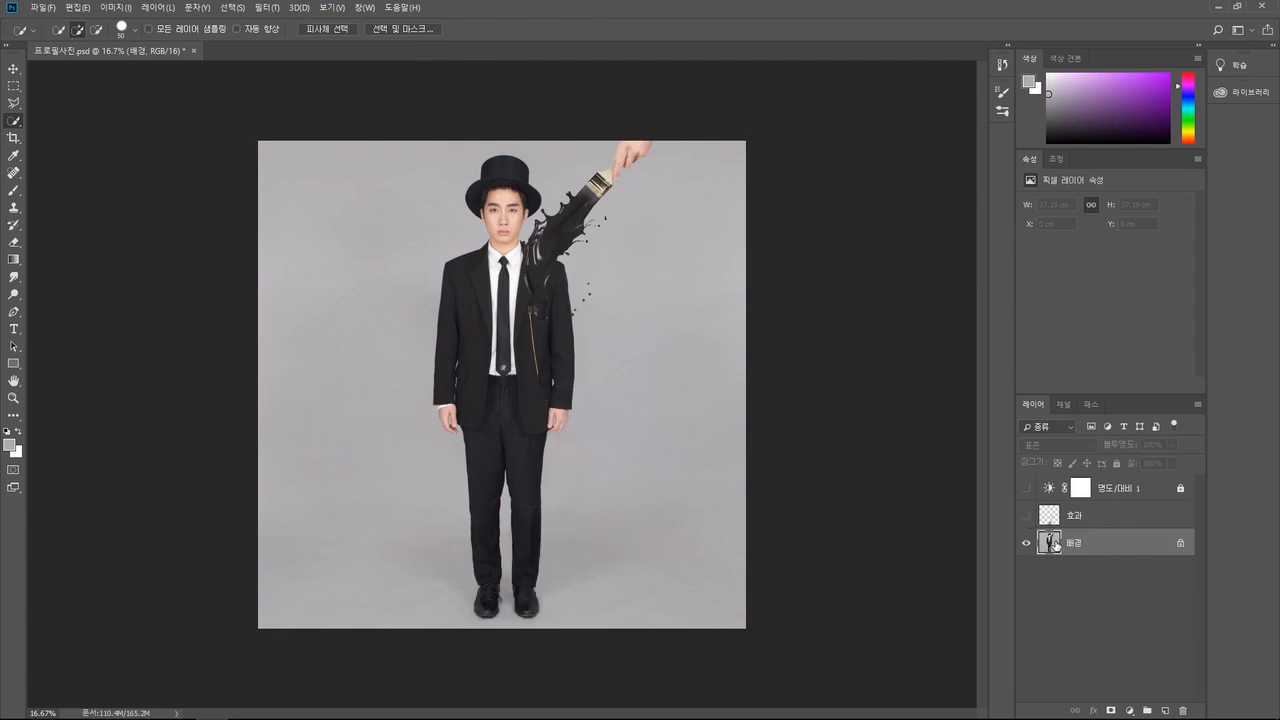
Duplicate the 배경 layer within the same document, keeping the suggested name
right_click(1055, 545)
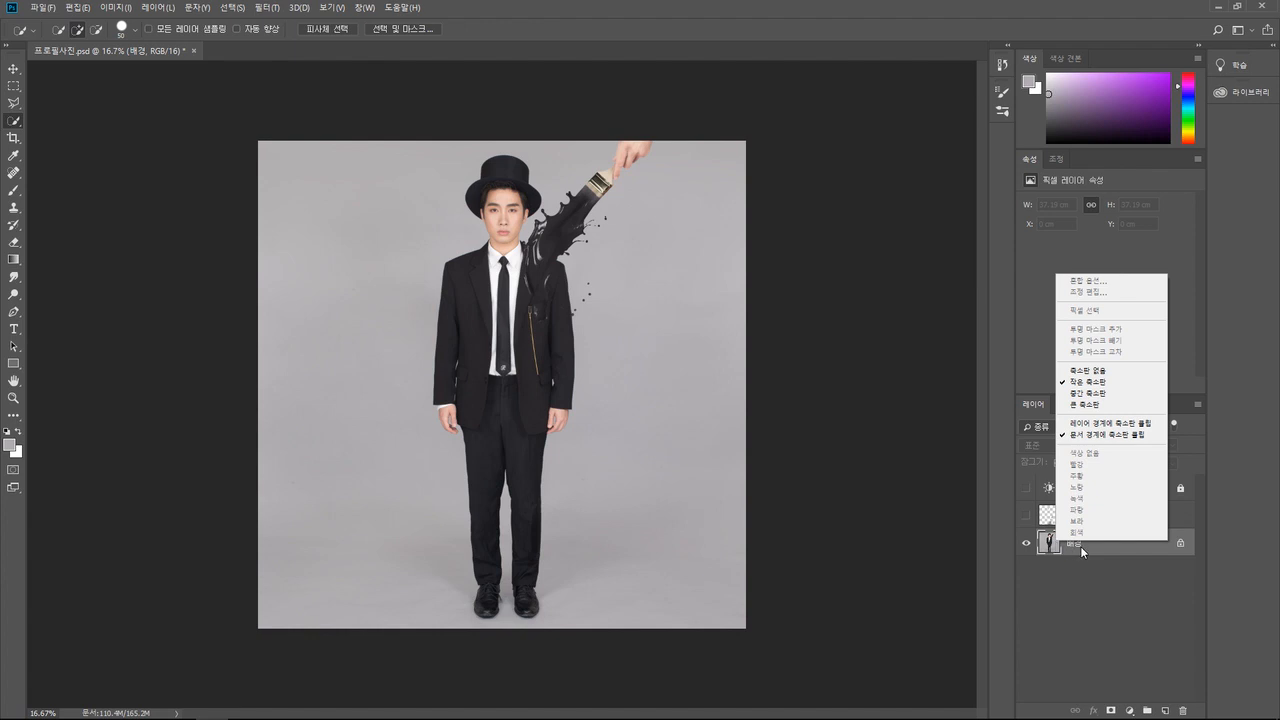
right_click(1083, 550)
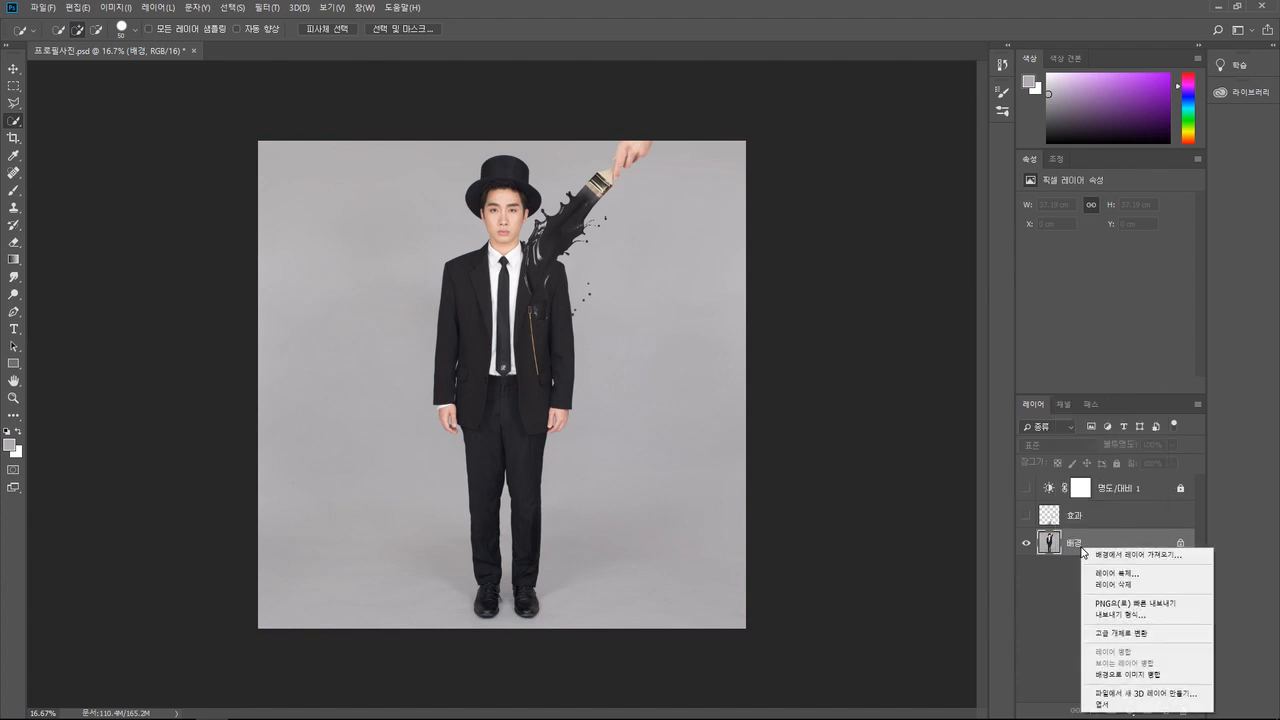
left_click(1126, 575)
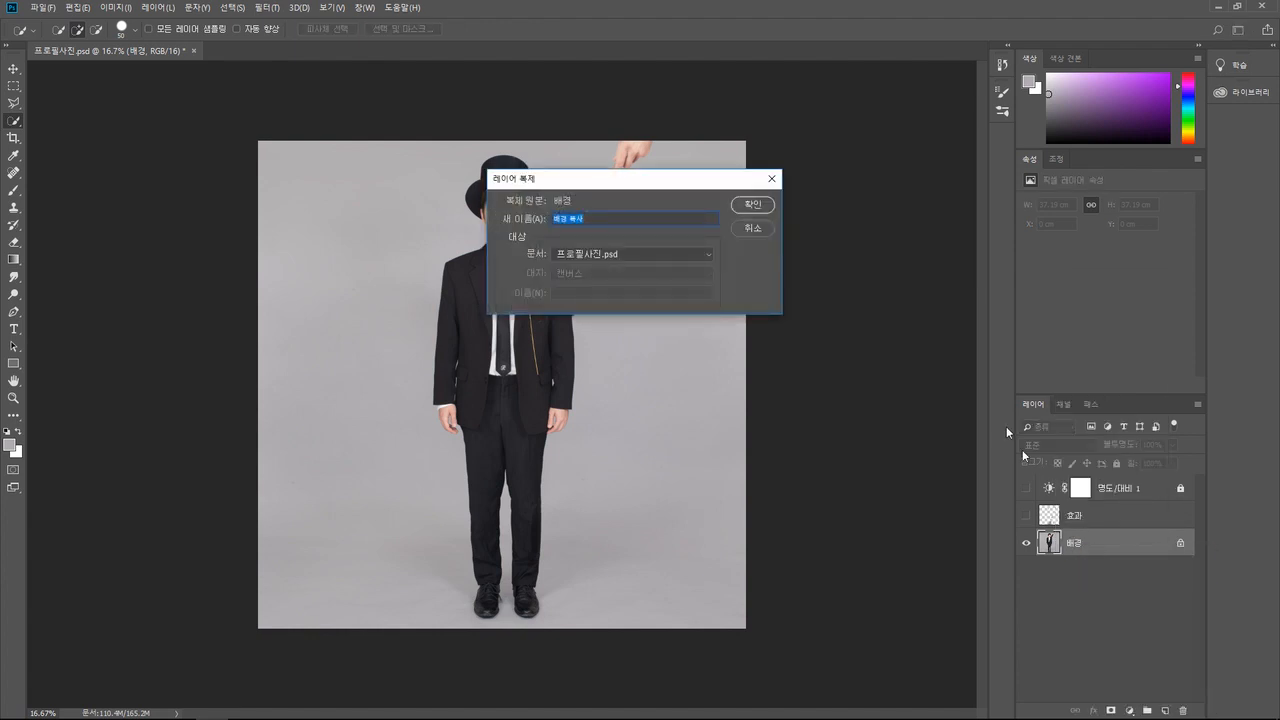
left_click(738, 207)
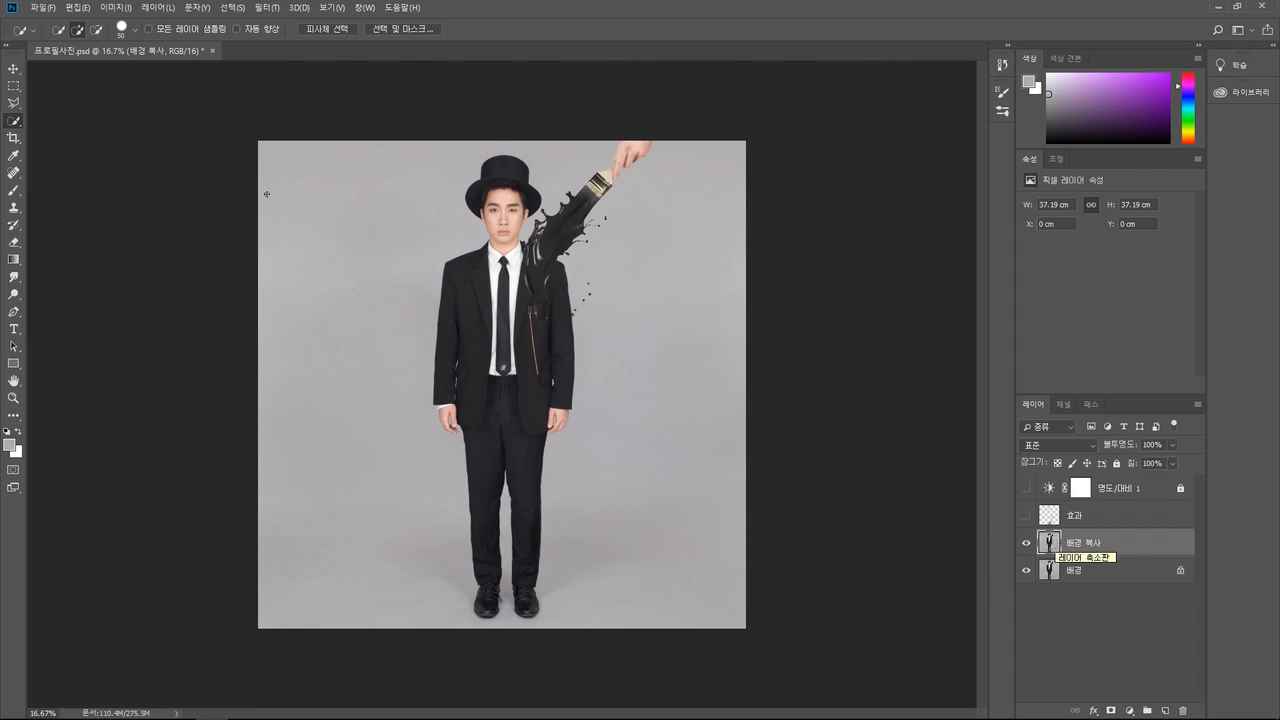
Smudge the outer corner of the sleeve hem on the photo's left side downward into a long black drip
left_click(19, 283)
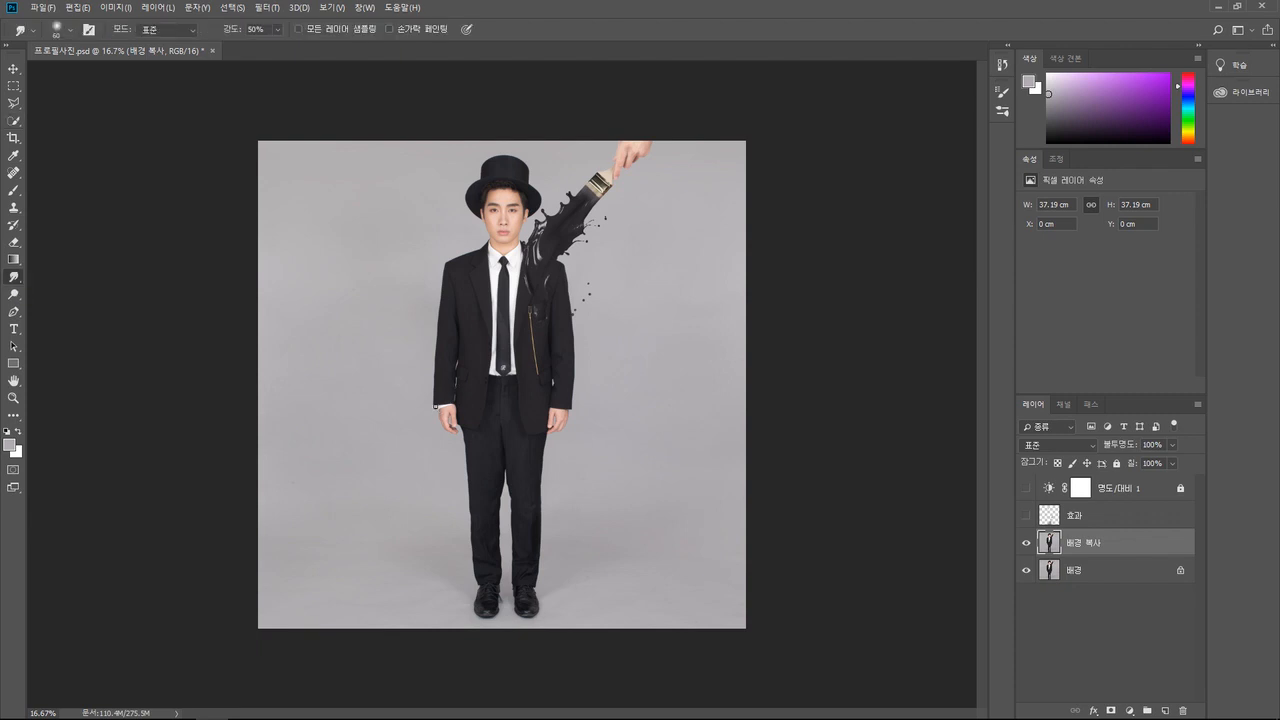
scroll(433, 398, "up", 10)
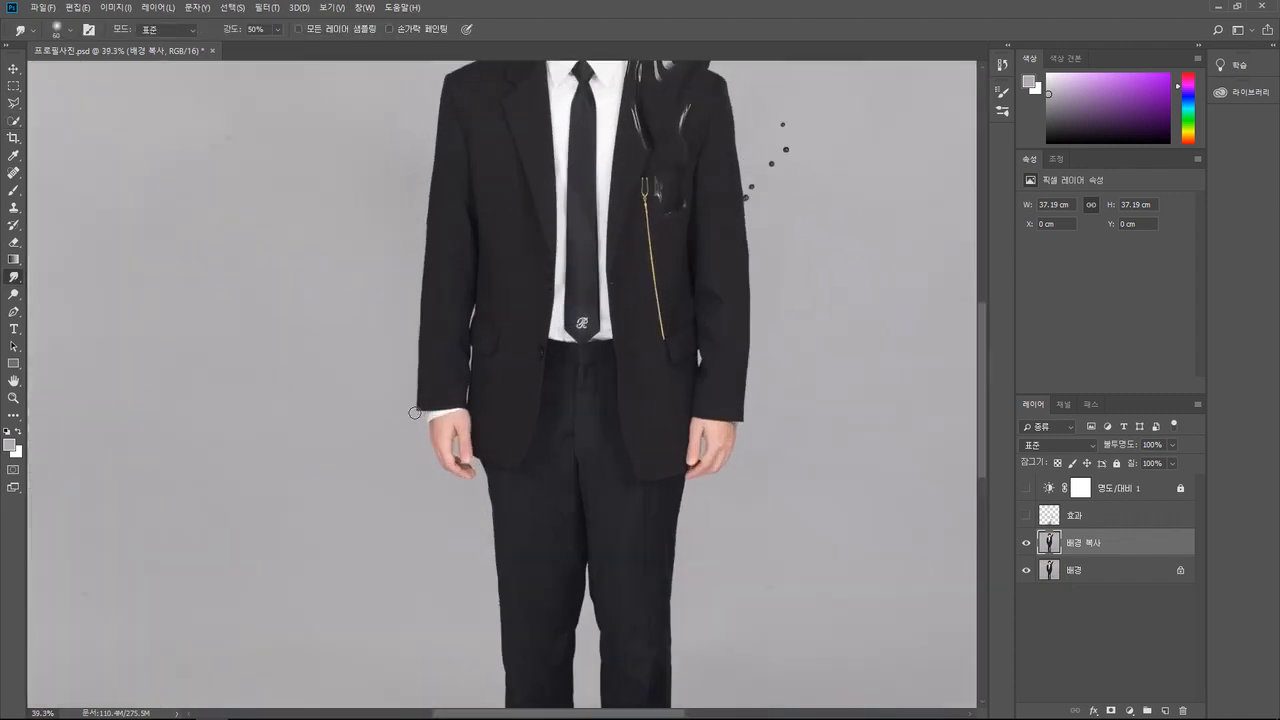
scroll(415, 413, "up", 2)
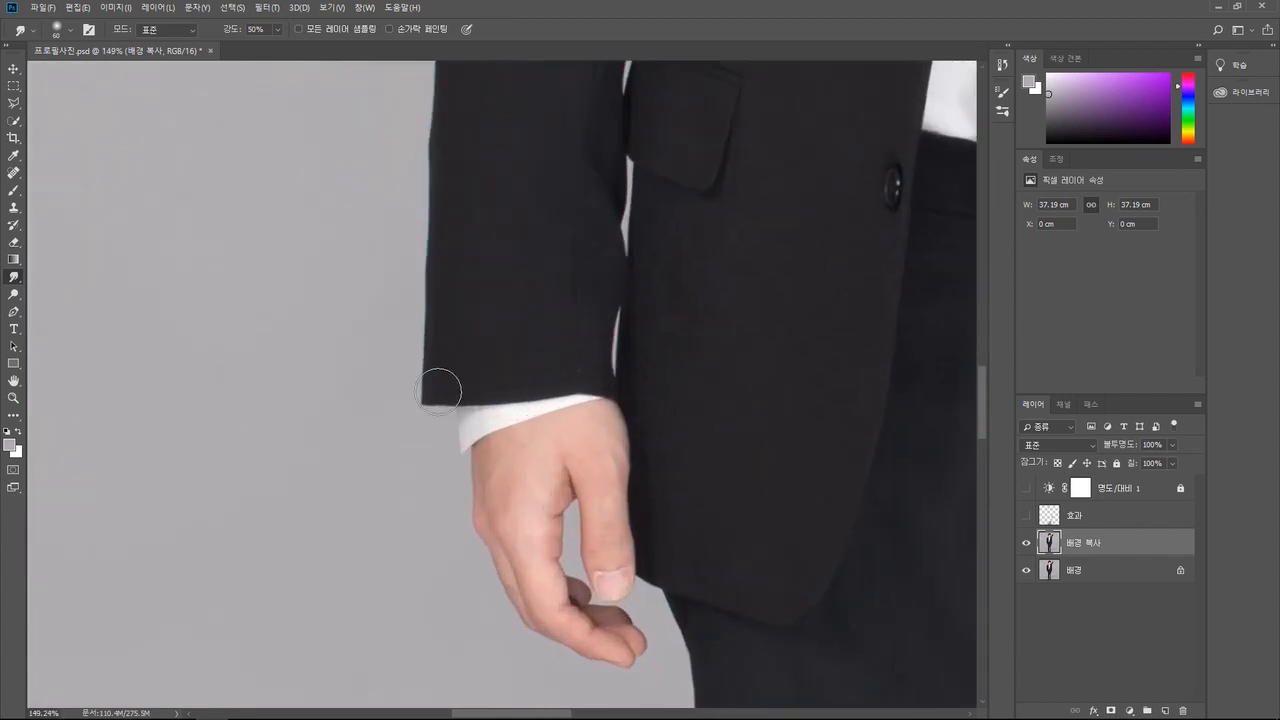
left_click_drag(434, 380, 423, 463)
left_click_drag(437, 386, 430, 470)
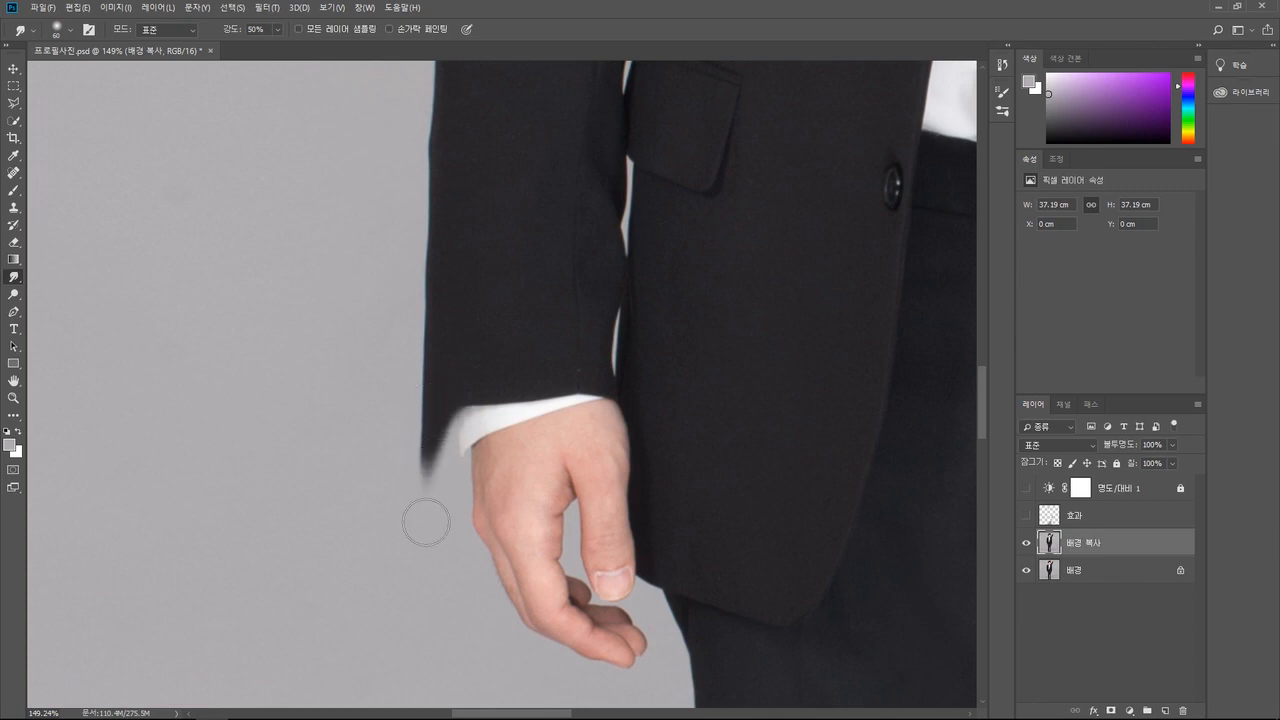
left_click_drag(449, 371, 438, 476)
left_click_drag(443, 386, 440, 510)
left_click_drag(443, 409, 441, 496)
Smudge the white cuff up into that sleeve and the black hem down over the hand to form jagged drips
left_click_drag(476, 430, 480, 363)
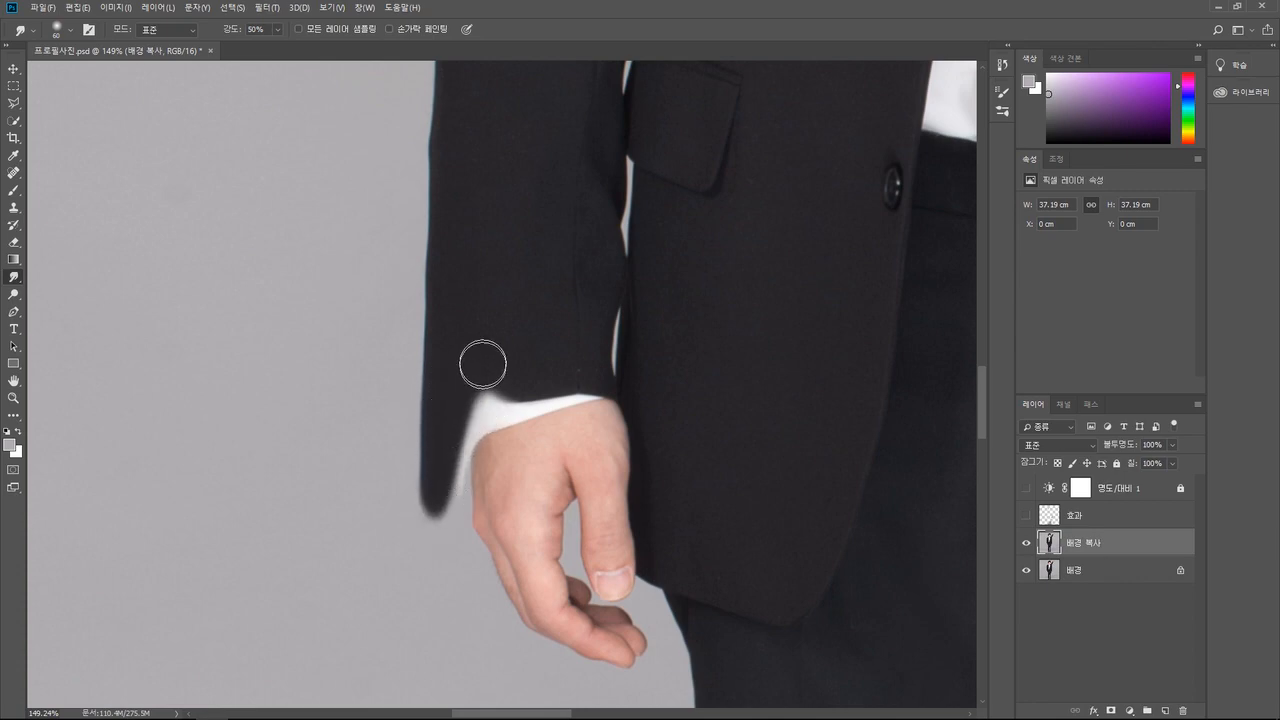
mouse_move(480, 409)
left_mouse_down()
mouse_move(486, 349)
mouse_move(521, 380)
mouse_move(517, 463)
left_mouse_up()
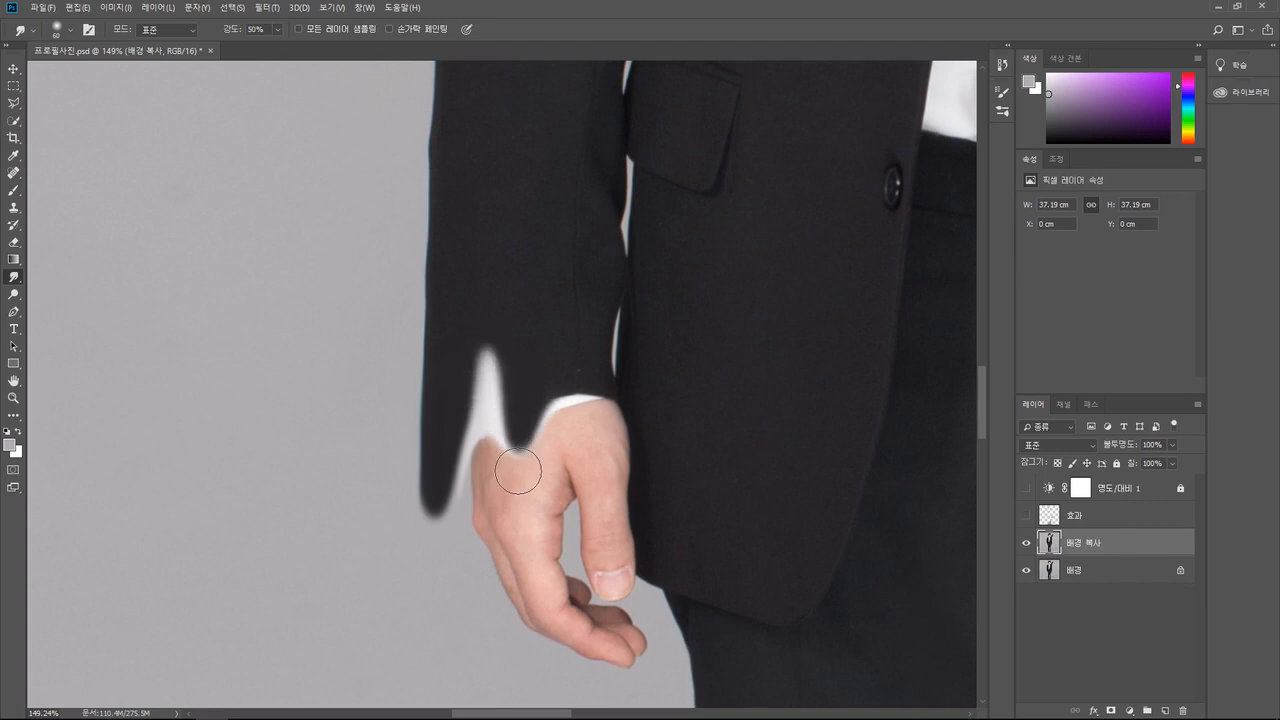
mouse_move(520, 409)
left_mouse_down()
mouse_move(554, 404)
mouse_move(553, 372)
mouse_move(557, 404)
mouse_move(558, 378)
mouse_move(542, 384)
mouse_move(565, 363)
mouse_move(588, 376)
mouse_move(592, 408)
left_mouse_up()
Smudge the underside of the hat brim on the photo's left side downward into several drips beside the face
scroll(592, 309, "down", 10)
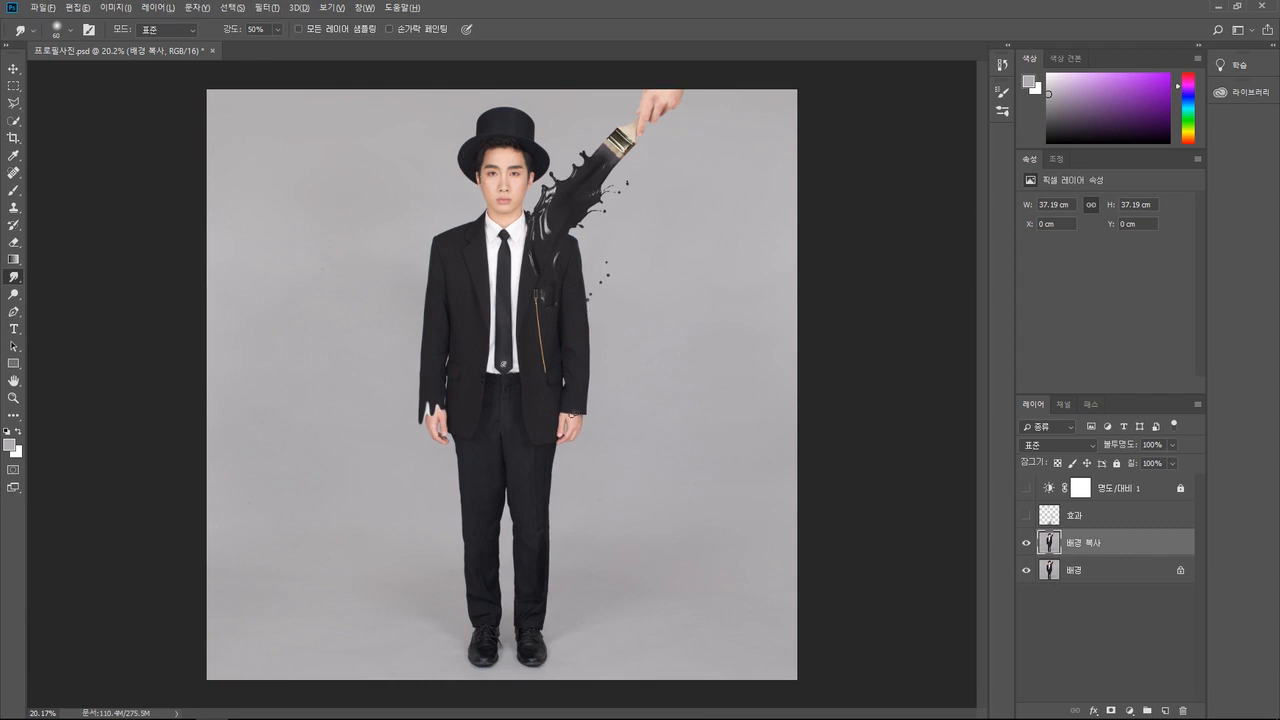
scroll(477, 150, "up", 7)
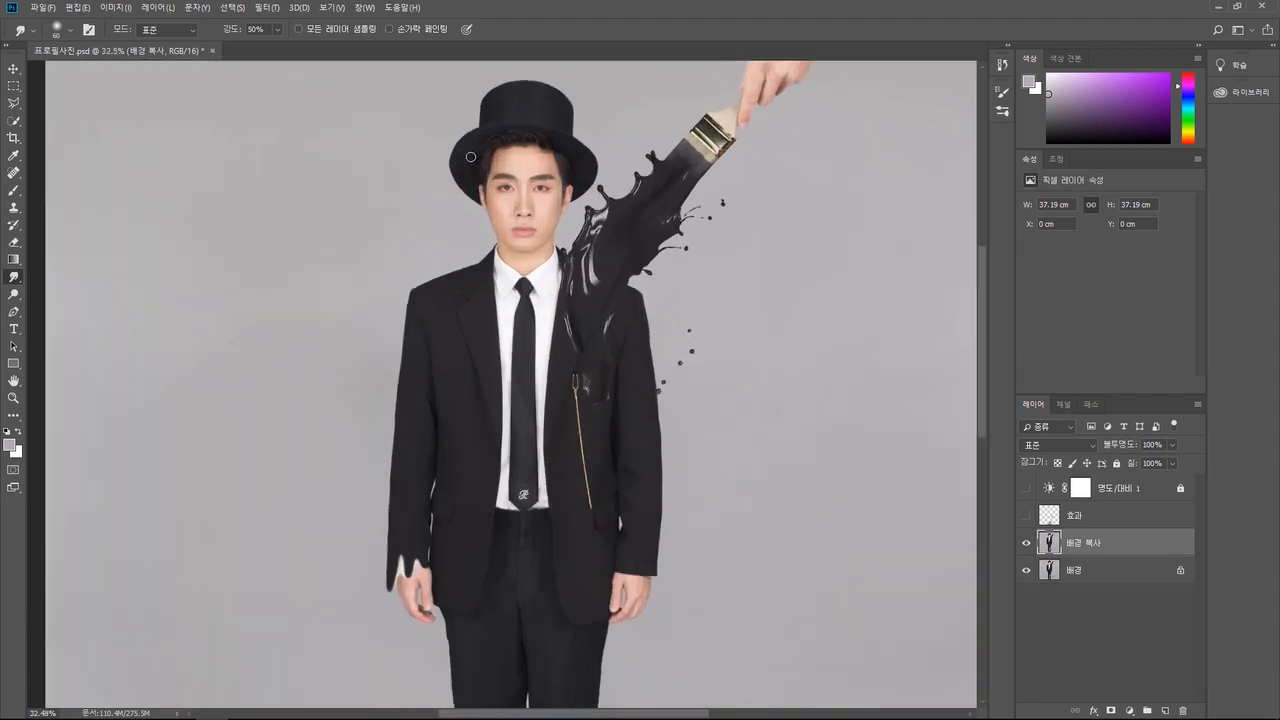
scroll(457, 190, "up", 4)
mouse_move(426, 197)
left_mouse_down()
mouse_move(417, 308)
mouse_move(427, 183)
mouse_move(430, 292)
mouse_move(461, 286)
mouse_move(463, 214)
left_mouse_up()
mouse_move(462, 268)
left_mouse_down()
mouse_move(463, 220)
mouse_move(494, 271)
mouse_move(492, 320)
left_mouse_up()
mouse_move(476, 162)
left_mouse_down()
mouse_move(466, 398)
mouse_move(398, 412)
mouse_move(403, 450)
left_mouse_up()
scroll(486, 460, "down", 12)
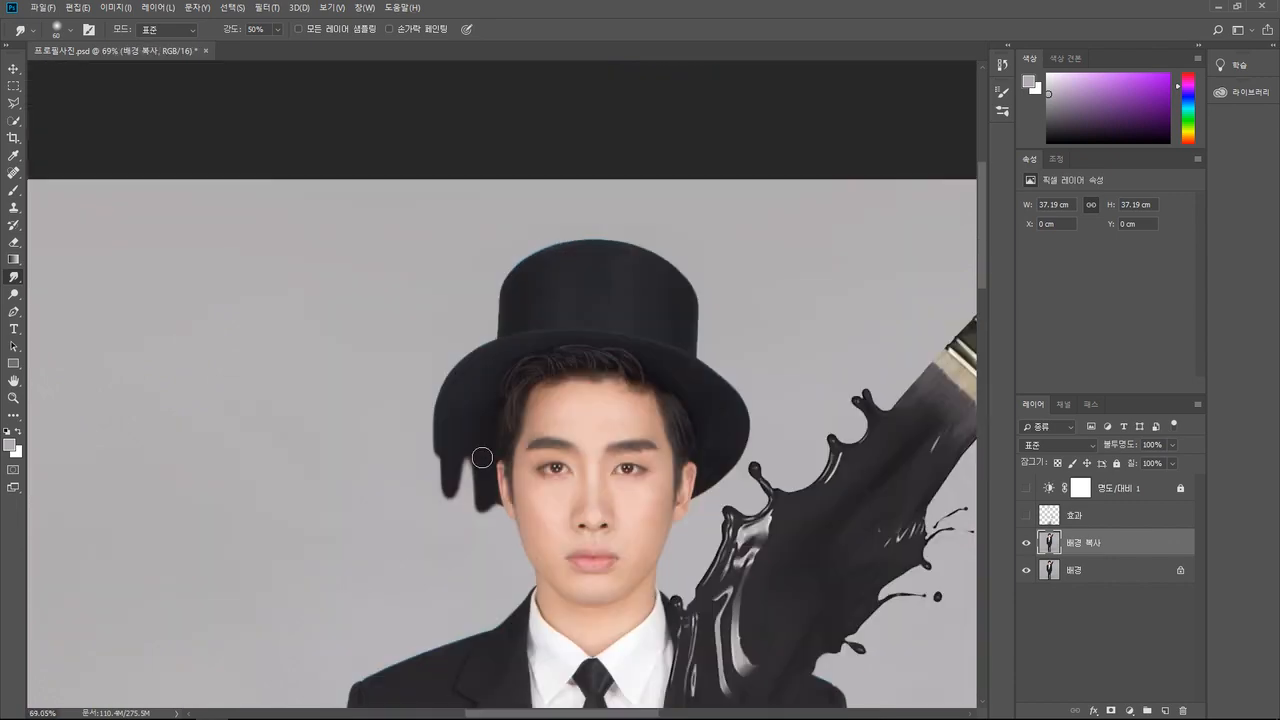
scroll(491, 382, "up", 12)
mouse_move(491, 382)
left_mouse_down()
mouse_move(490, 435)
mouse_move(471, 412)
mouse_move(474, 365)
mouse_move(478, 406)
left_mouse_up()
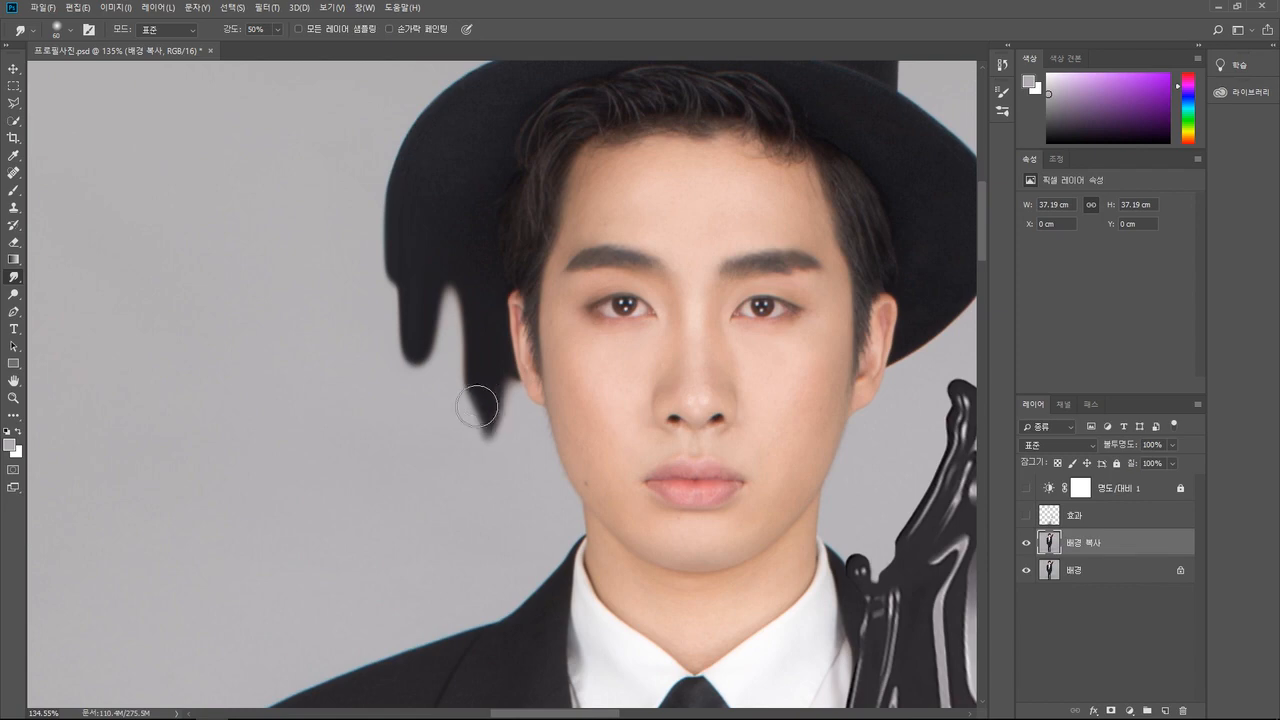
Smudge the sleeve hem on the photo's right side down over the hand into short, uneven drips
scroll(540, 434, "down", 5)
left_click_drag(697, 510, 610, 362)
scroll(660, 510, "down", 6)
left_click_drag(706, 563, 660, 165)
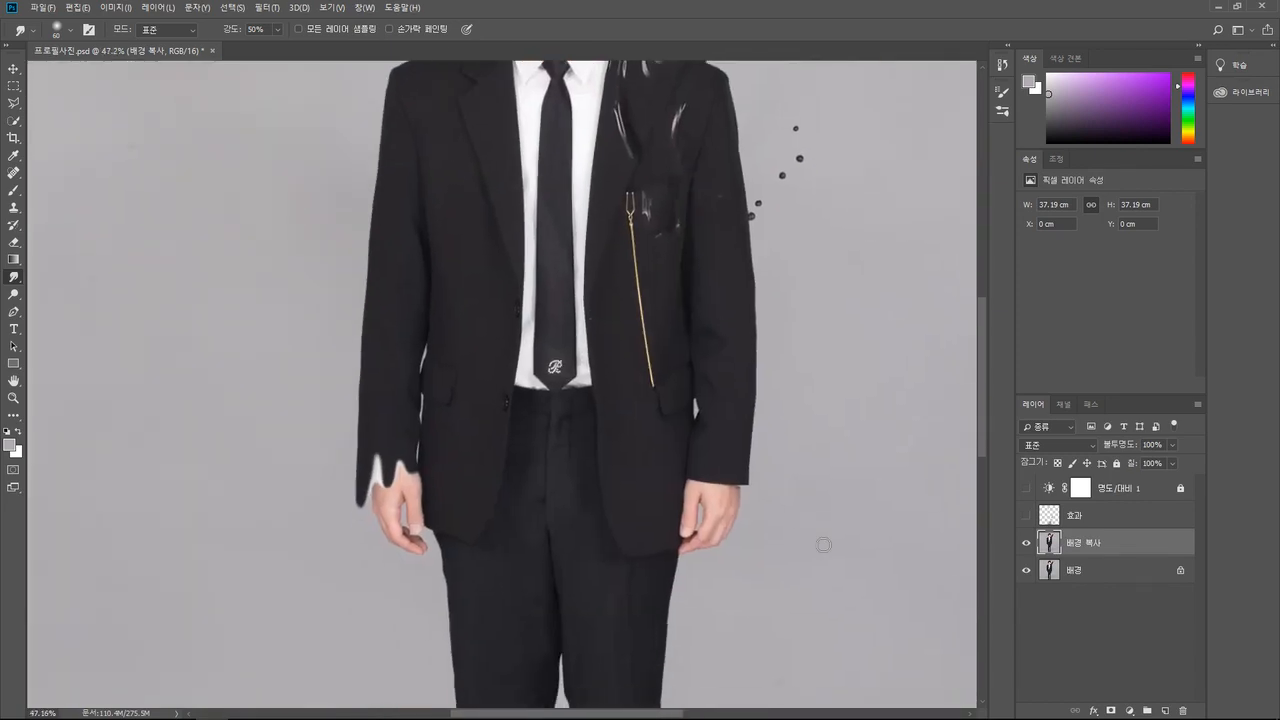
scroll(763, 490, "up", 10)
mouse_move(650, 446)
left_mouse_down()
mouse_move(641, 475)
mouse_move(606, 434)
mouse_move(611, 457)
mouse_move(688, 444)
left_mouse_up()
Smudge the outer edge of the trouser leg on the photo's right side outward into a small bulge below the knee
scroll(688, 444, "down", 5)
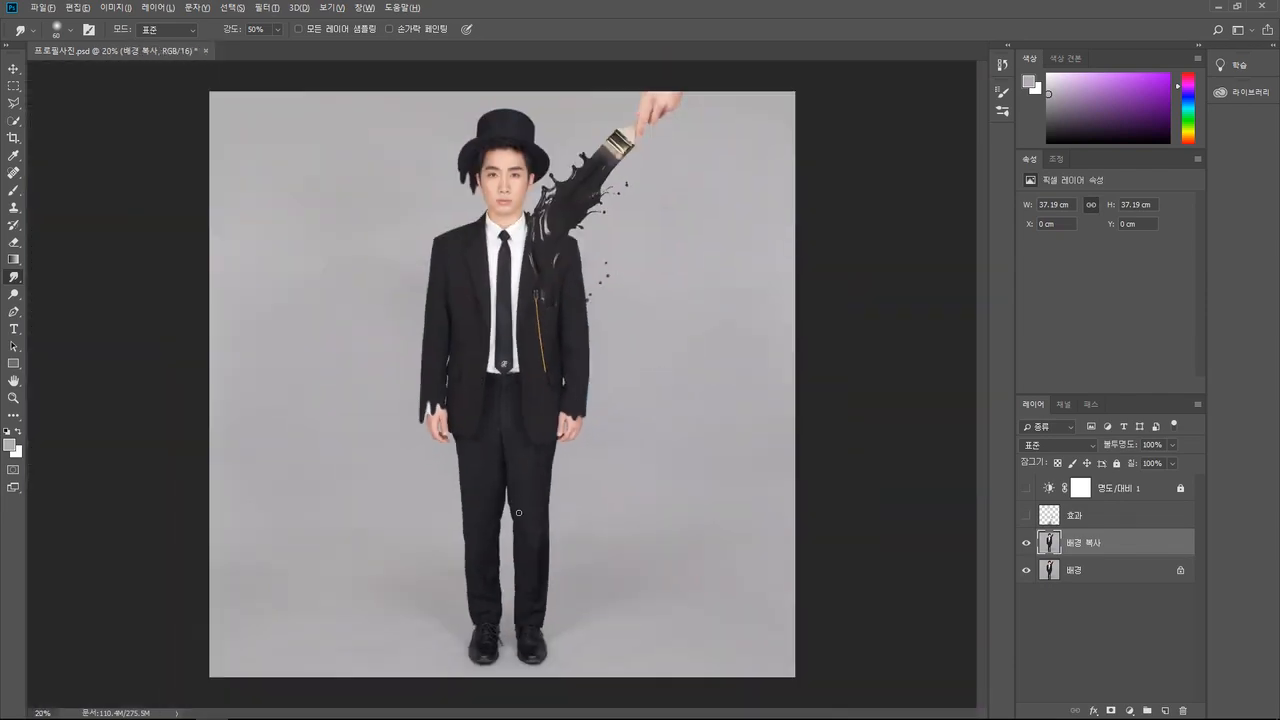
scroll(543, 563, "up", 4)
left_click_drag(543, 563, 628, 347)
left_click_drag(586, 409, 592, 473)
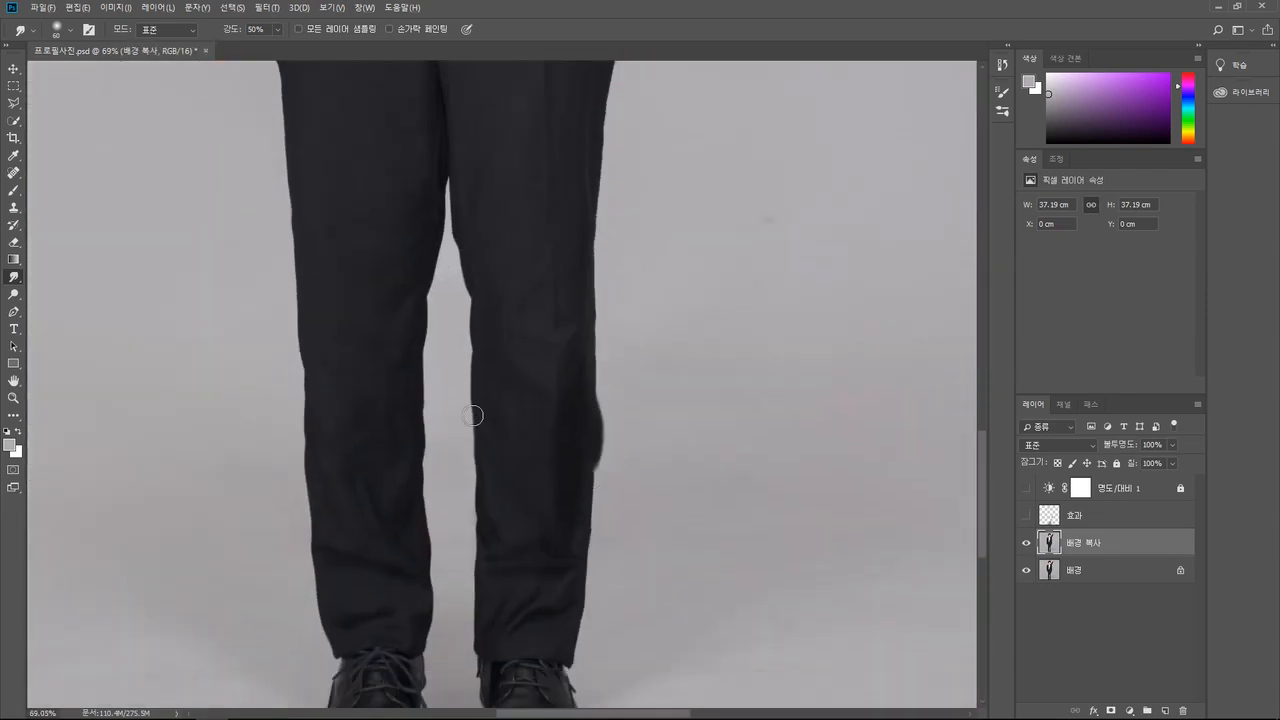
Switch to the Brush tool and choose the irregular 45 px sampled brush tip in the brush settings
scroll(489, 351, "down", 5)
scroll(443, 391, "up", 5)
left_click(13, 190)
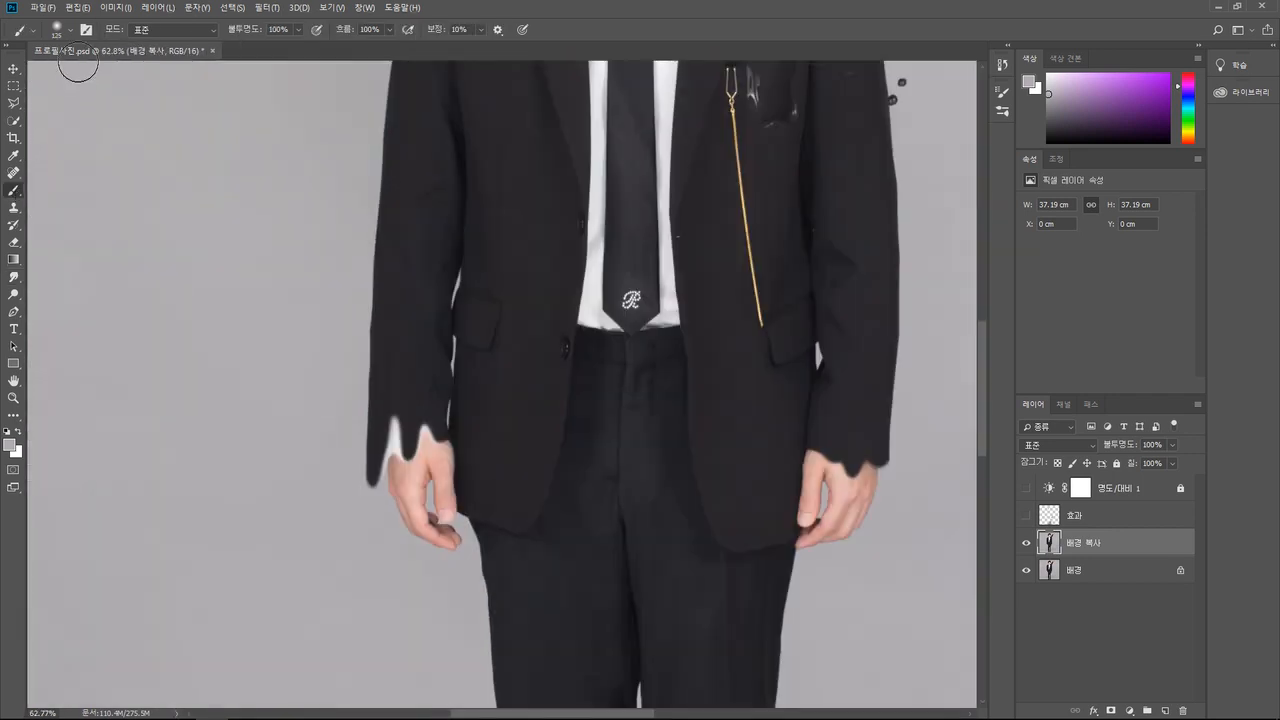
left_click(86, 29)
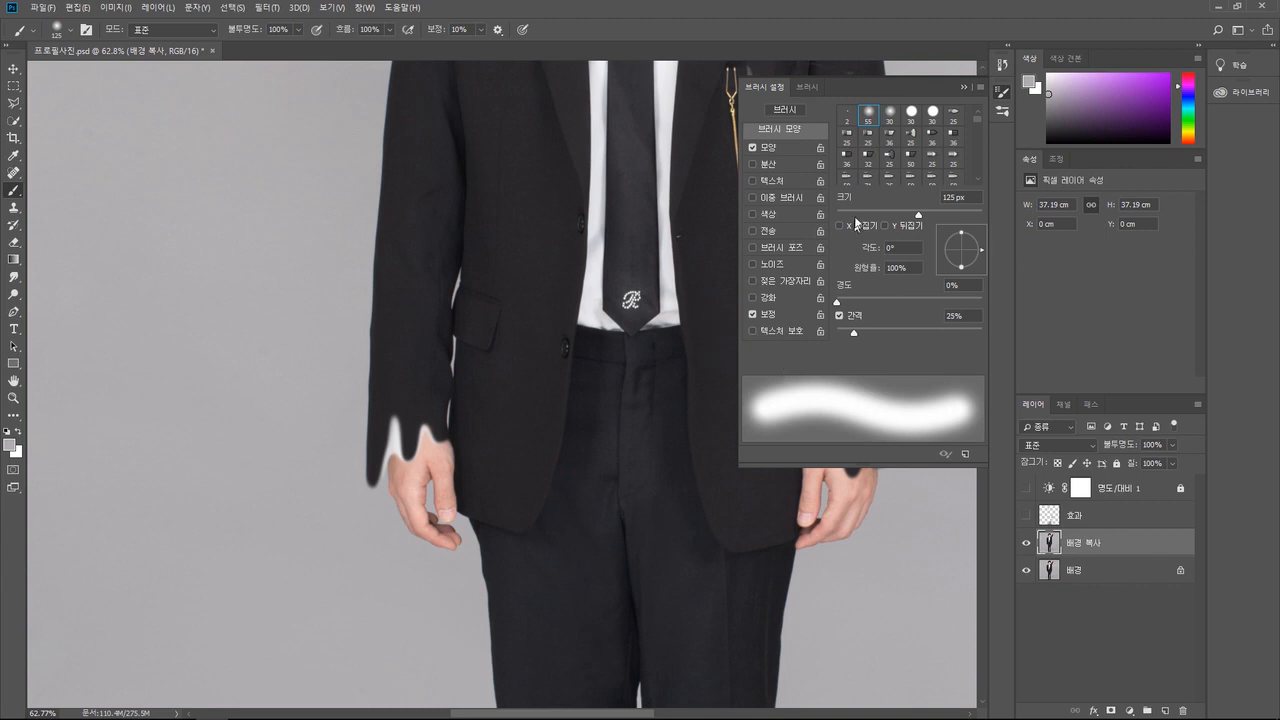
scroll(893, 151, "down", 5)
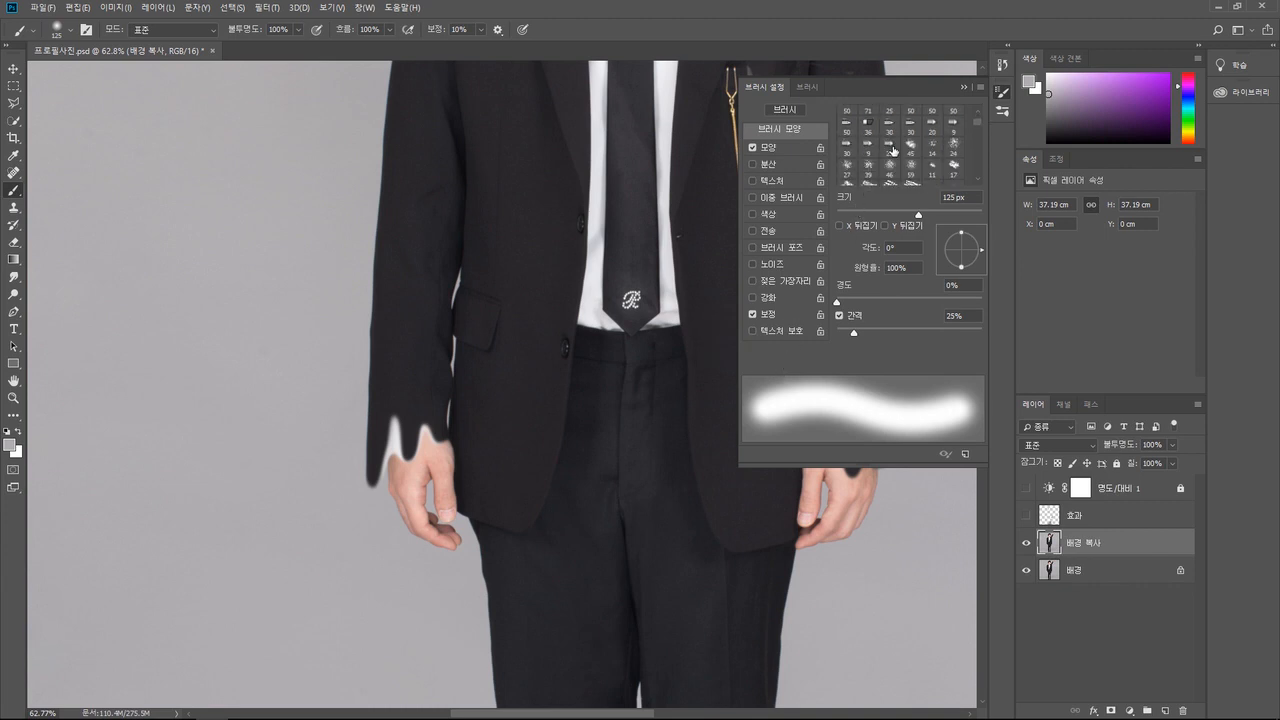
scroll(904, 150, "down", 1)
scroll(908, 151, "down", 1)
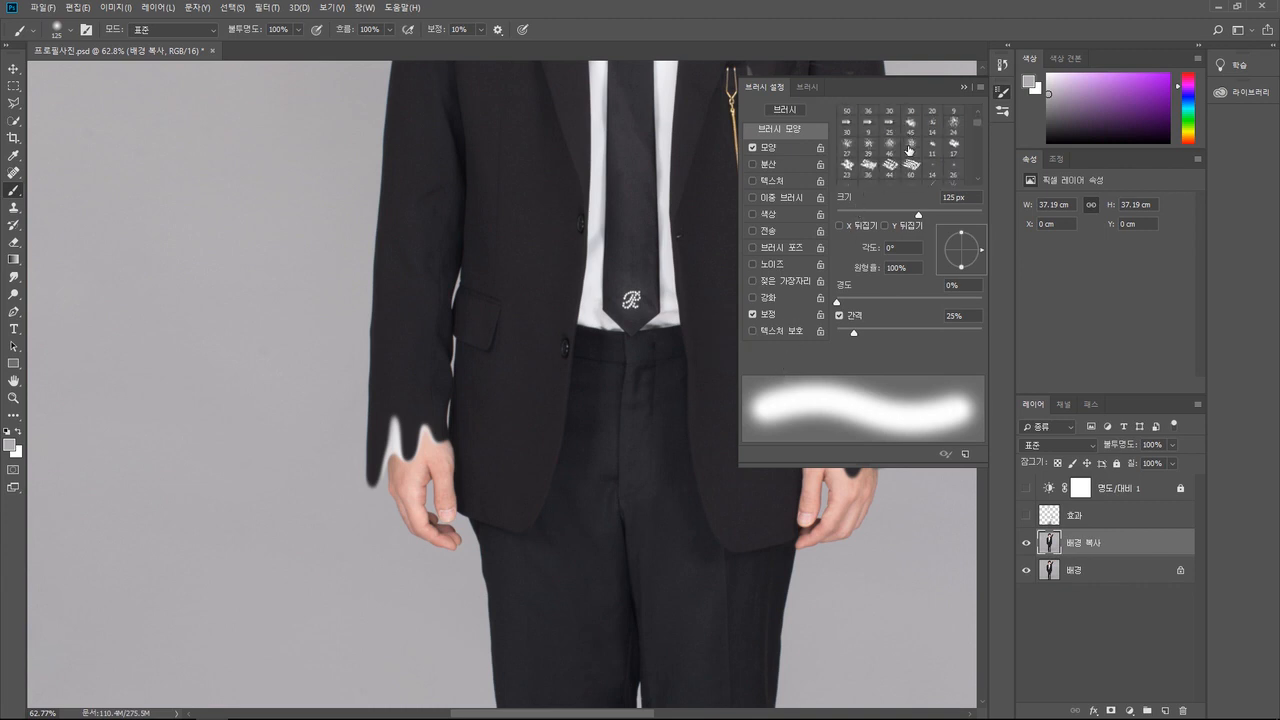
scroll(912, 150, "up", 1)
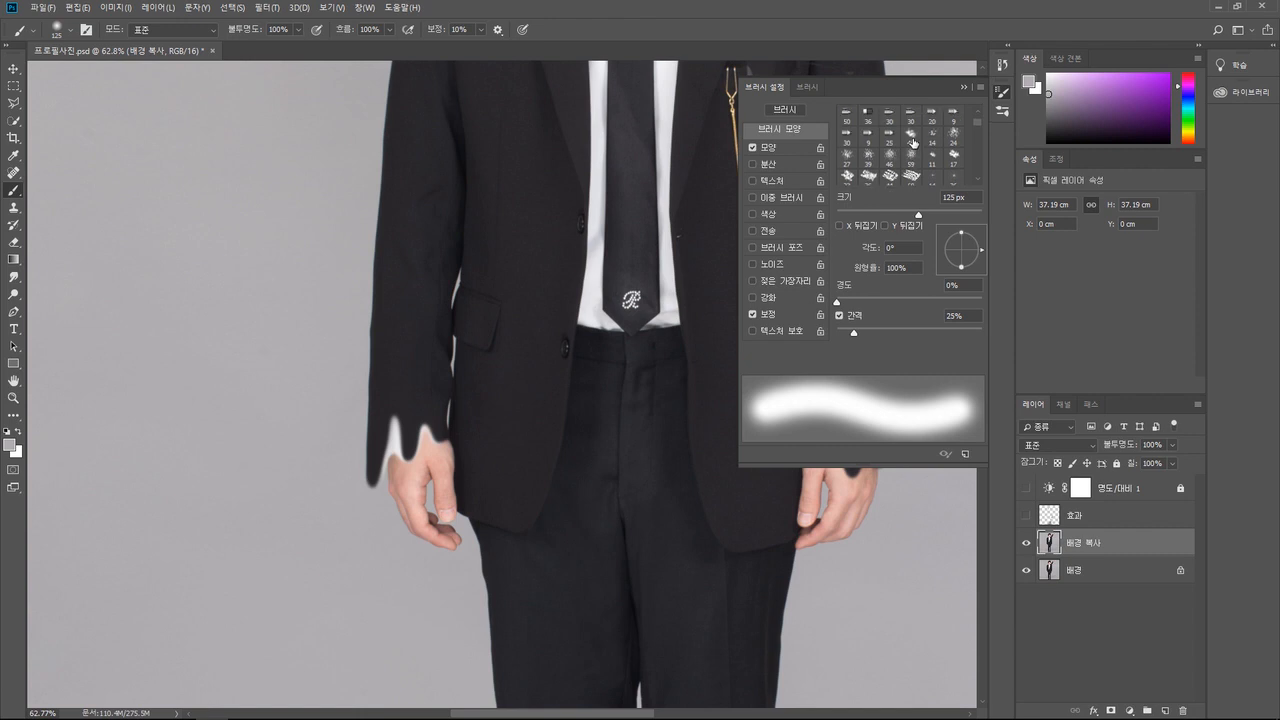
left_click(948, 140)
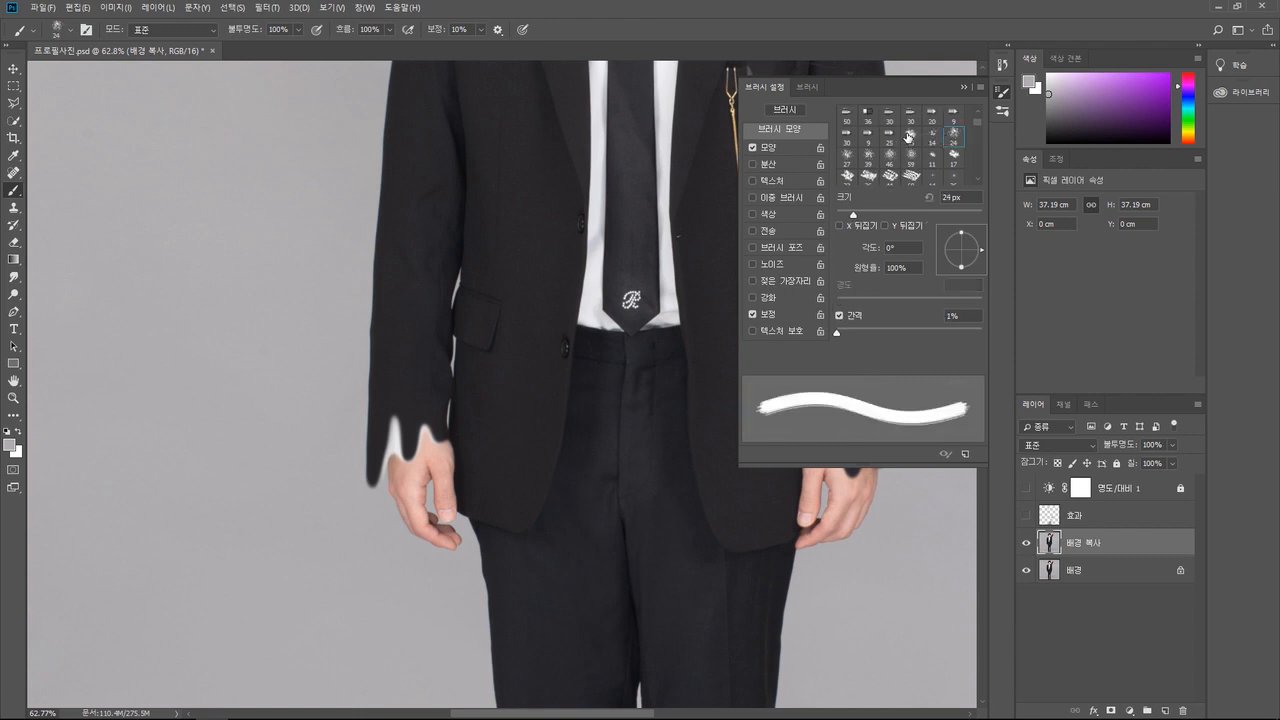
left_click(909, 136)
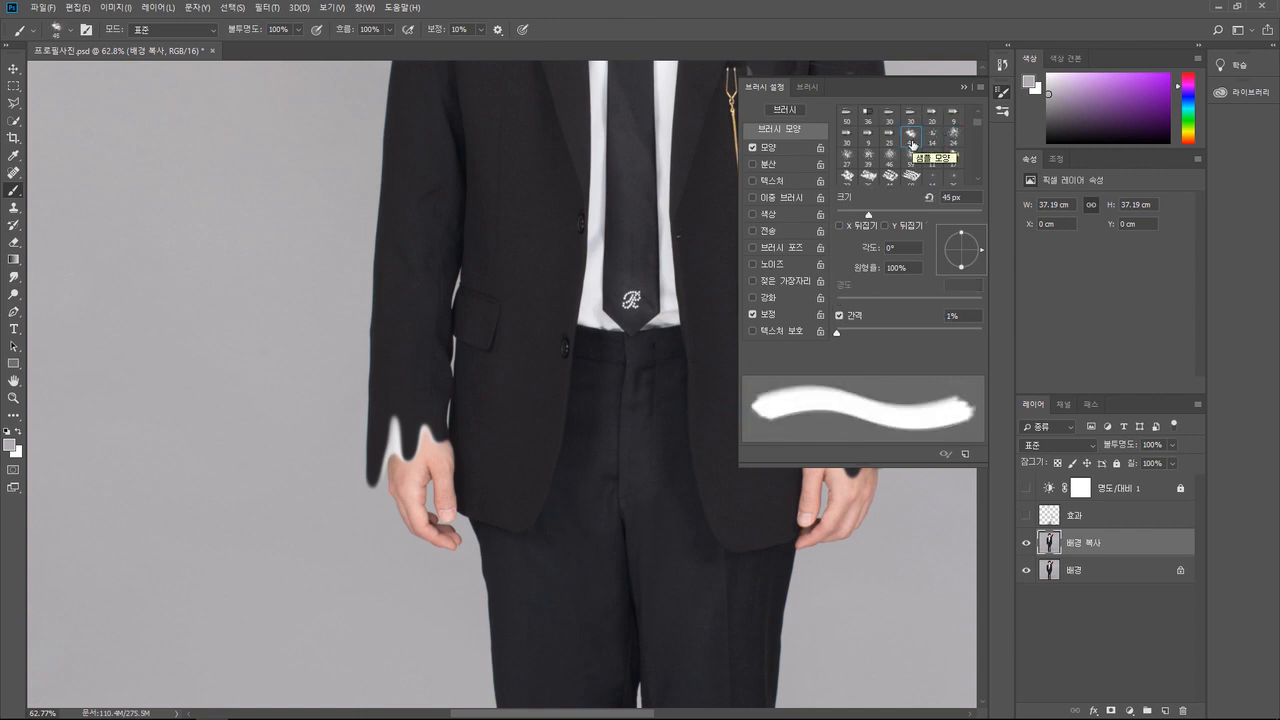
left_click(962, 88)
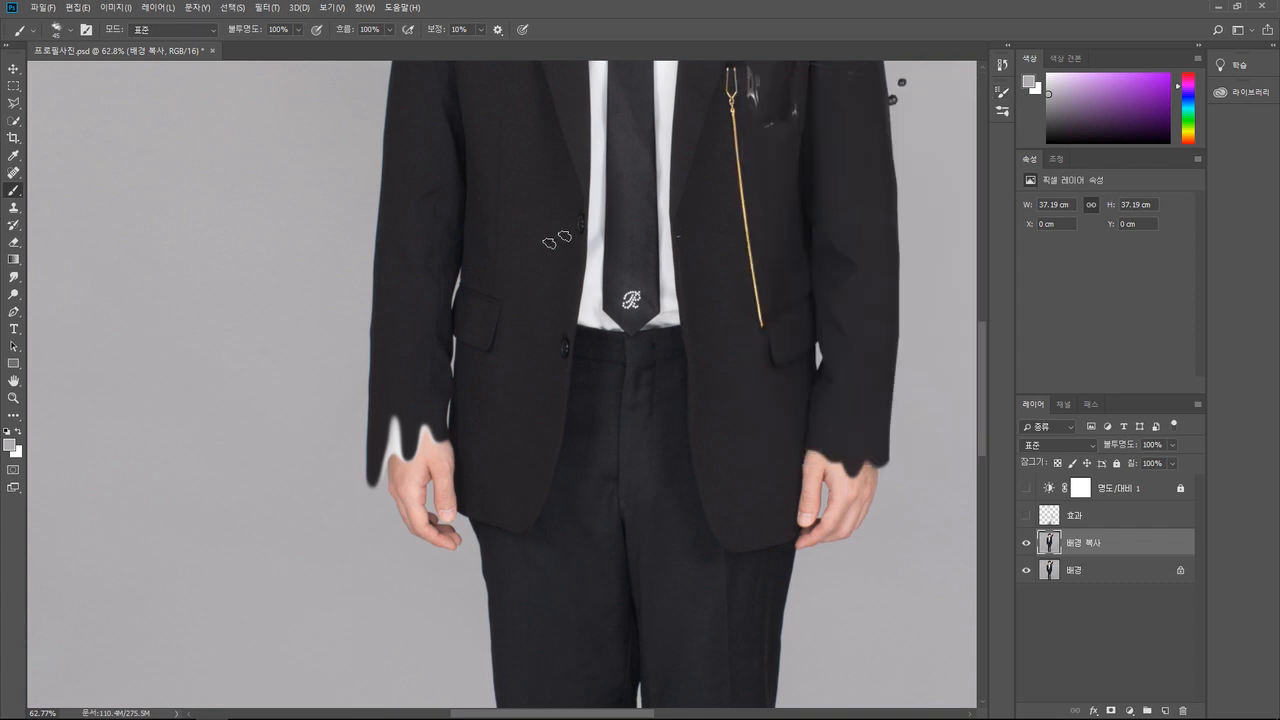
Sample the grey backdrop colour and paint a ragged notch into the outer edge of the left-hand sleeve with the brush enlarged to 100 px
left_click(15, 158)
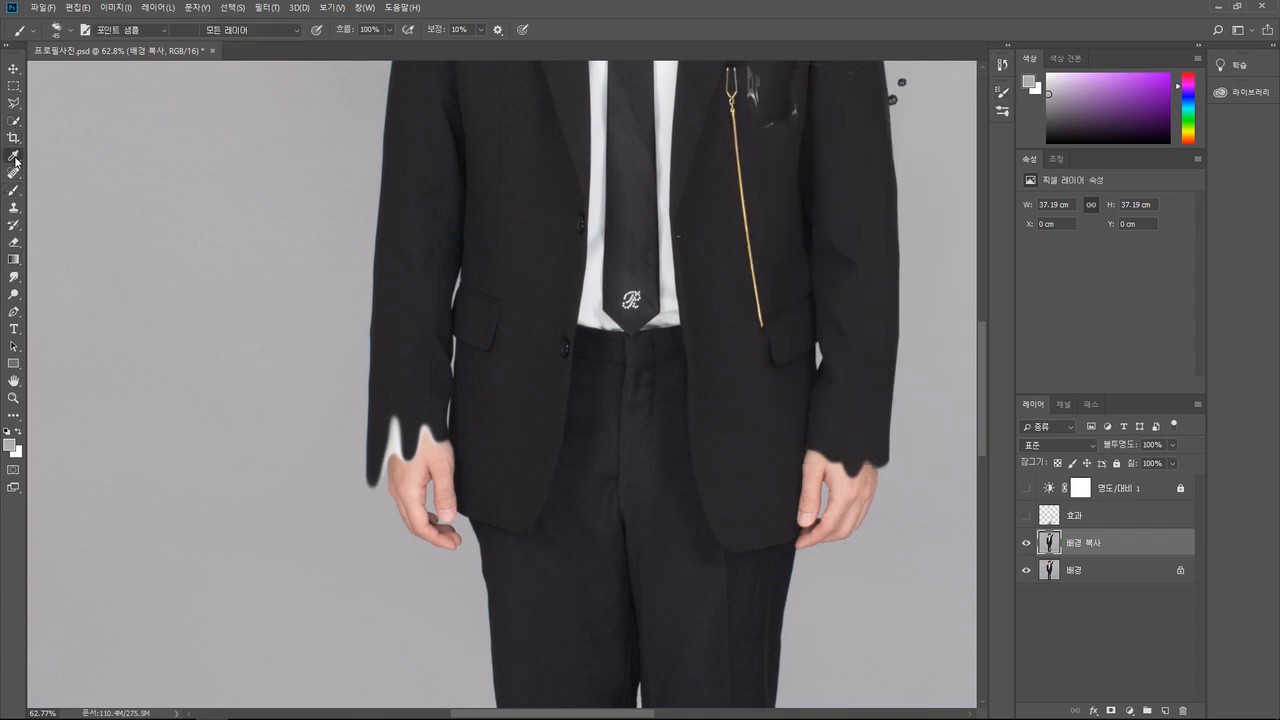
left_click(343, 302)
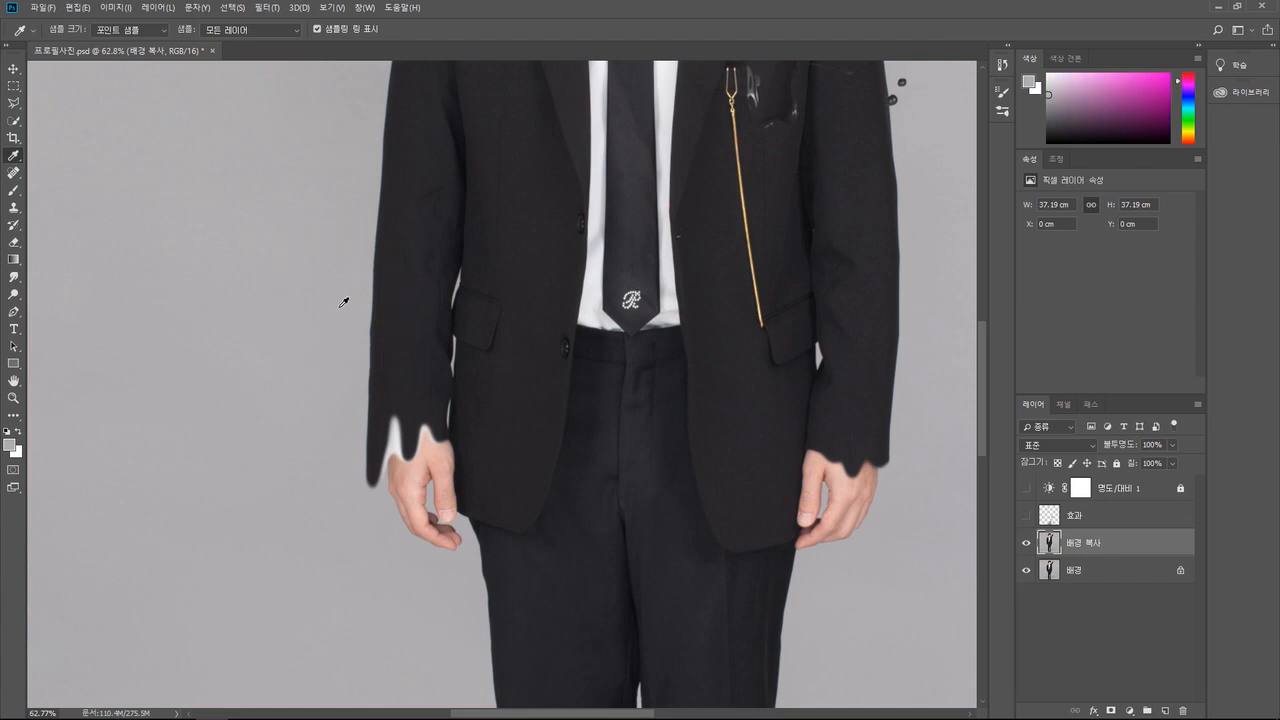
left_click(14, 190)
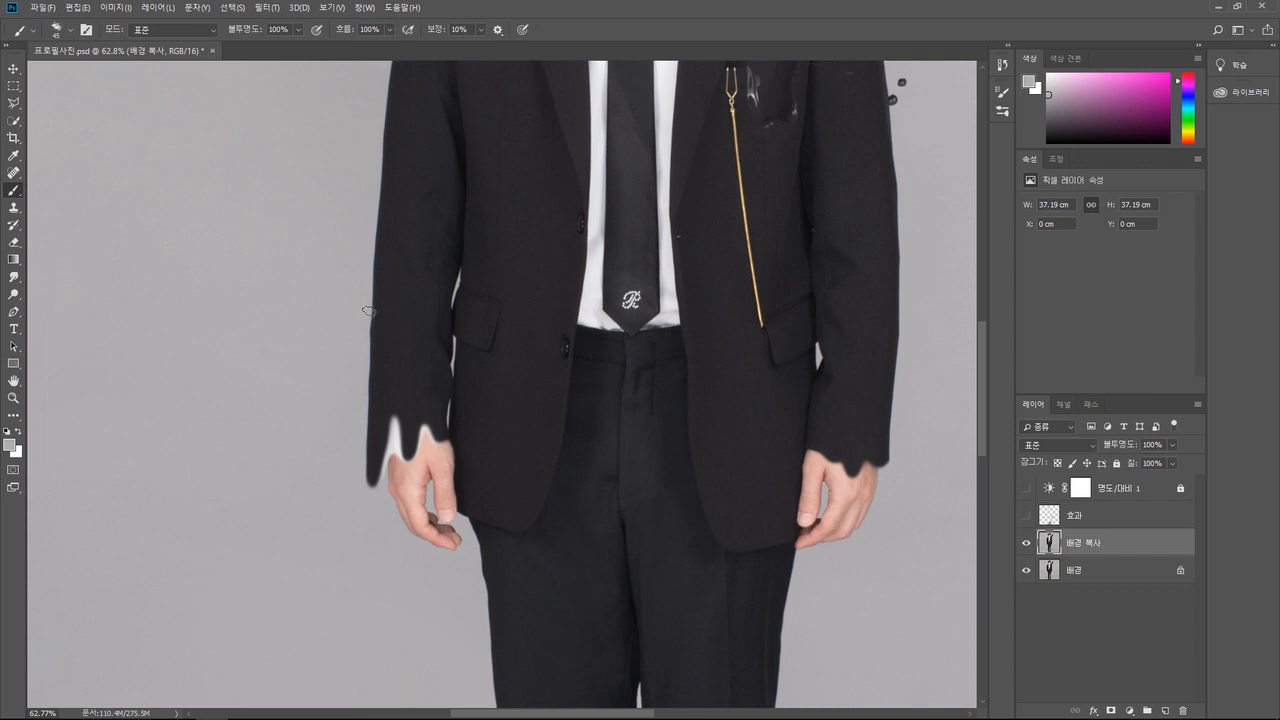
key("bracketright")
left_click(366, 390)
left_click(366, 389)
left_click(369, 389)
left_click(366, 397)
left_click(366, 401)
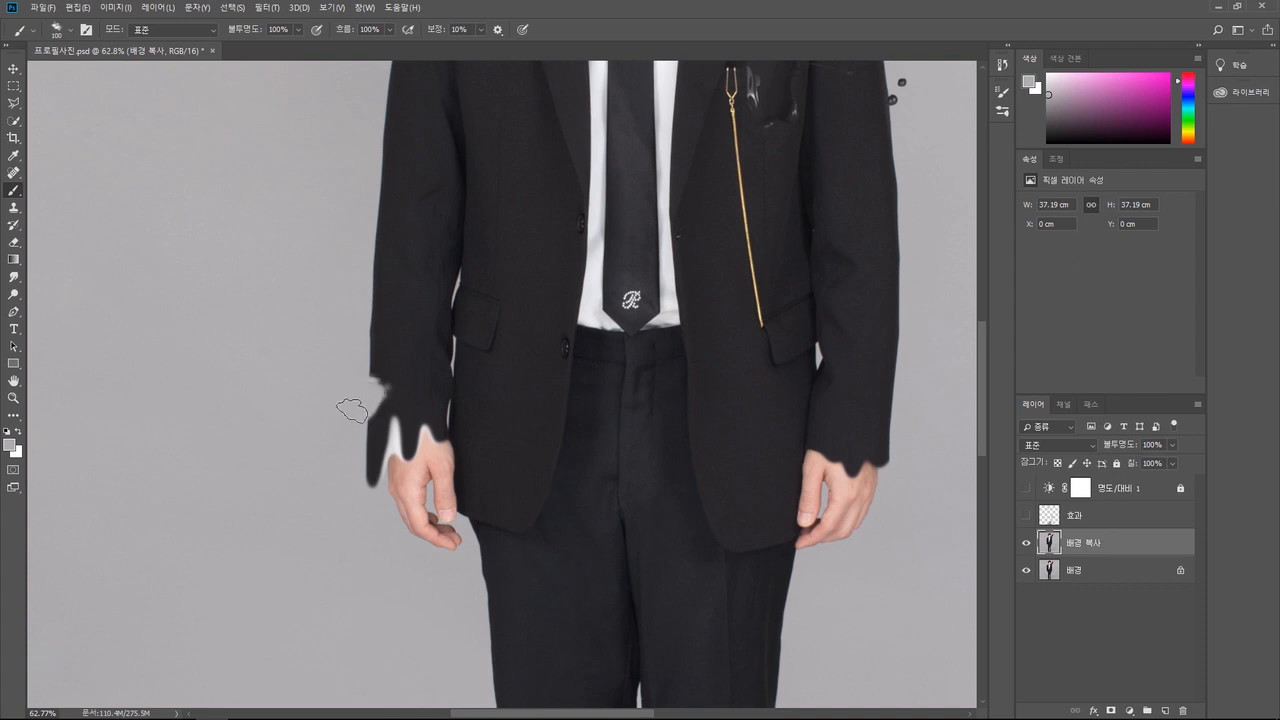
left_click(362, 374)
left_click(364, 366)
Paint a ragged backdrop-grey notch into the outer edge of the right-hand sleeve's forearm
key("ctrl+0")
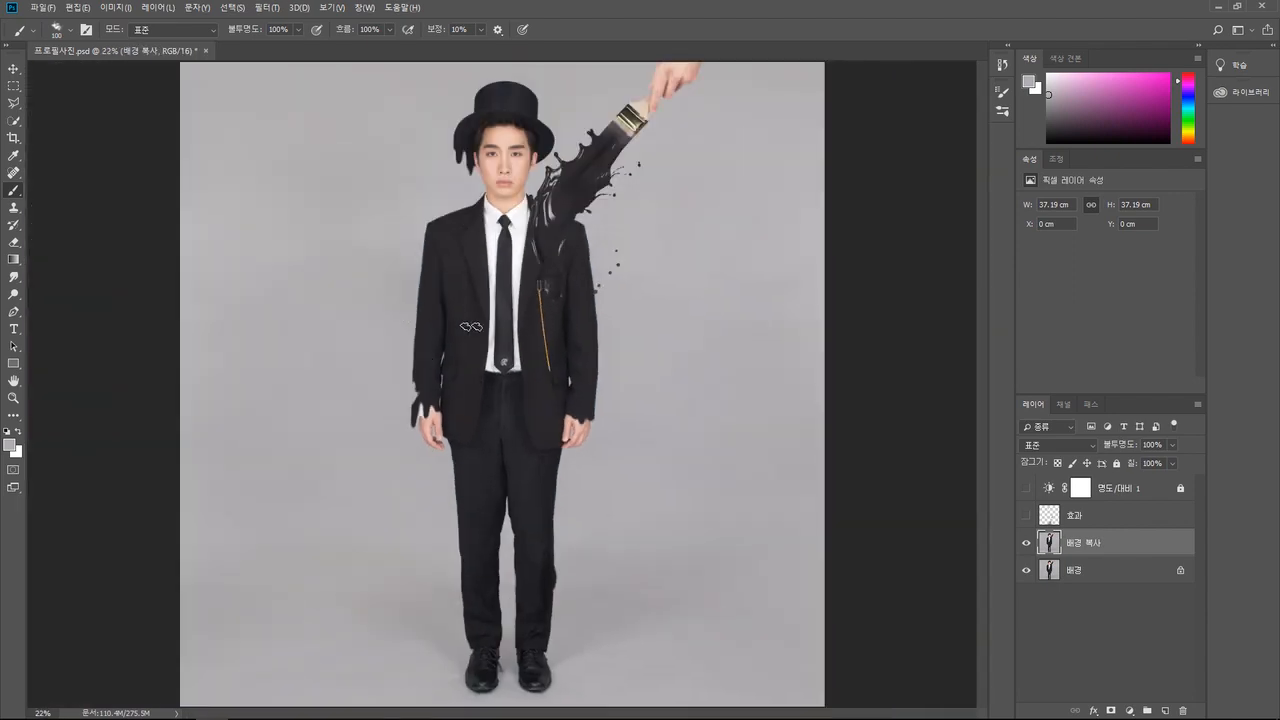
scroll(598, 322, "up", 12)
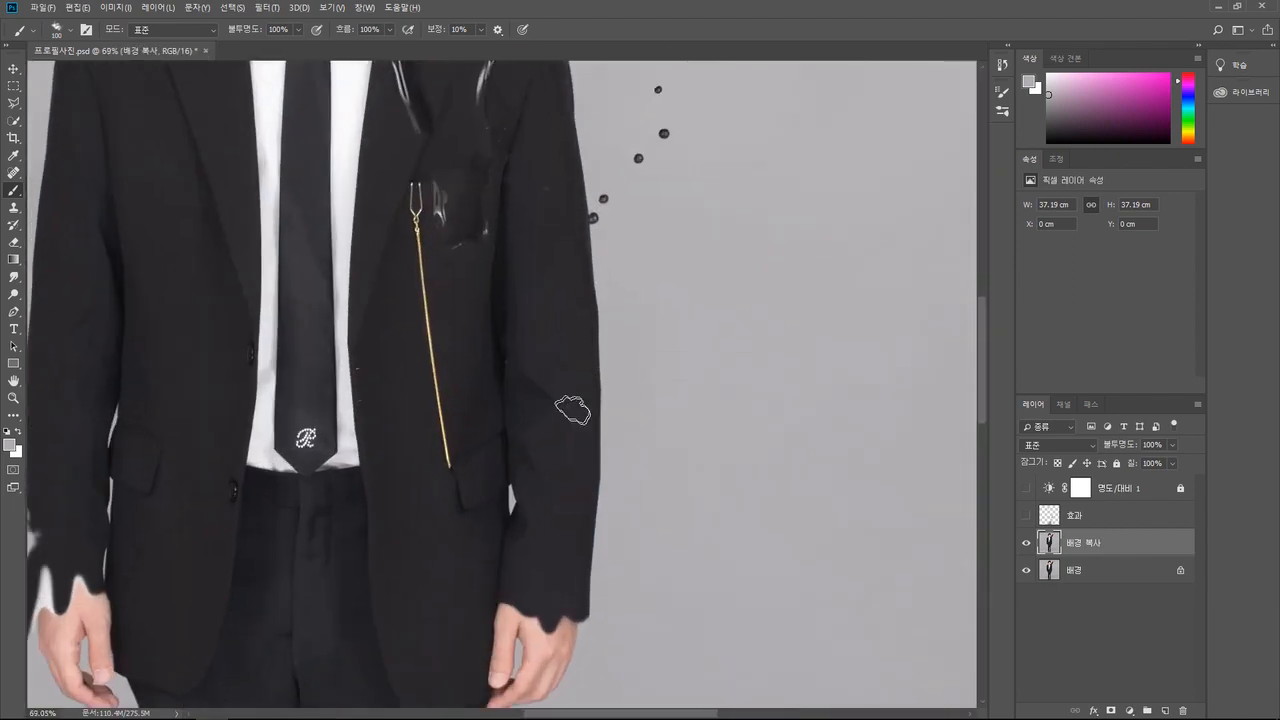
mouse_move(577, 416)
left_mouse_down()
mouse_move(576, 440)
mouse_move(586, 420)
mouse_move(565, 425)
mouse_move(610, 388)
mouse_move(611, 446)
left_mouse_up()
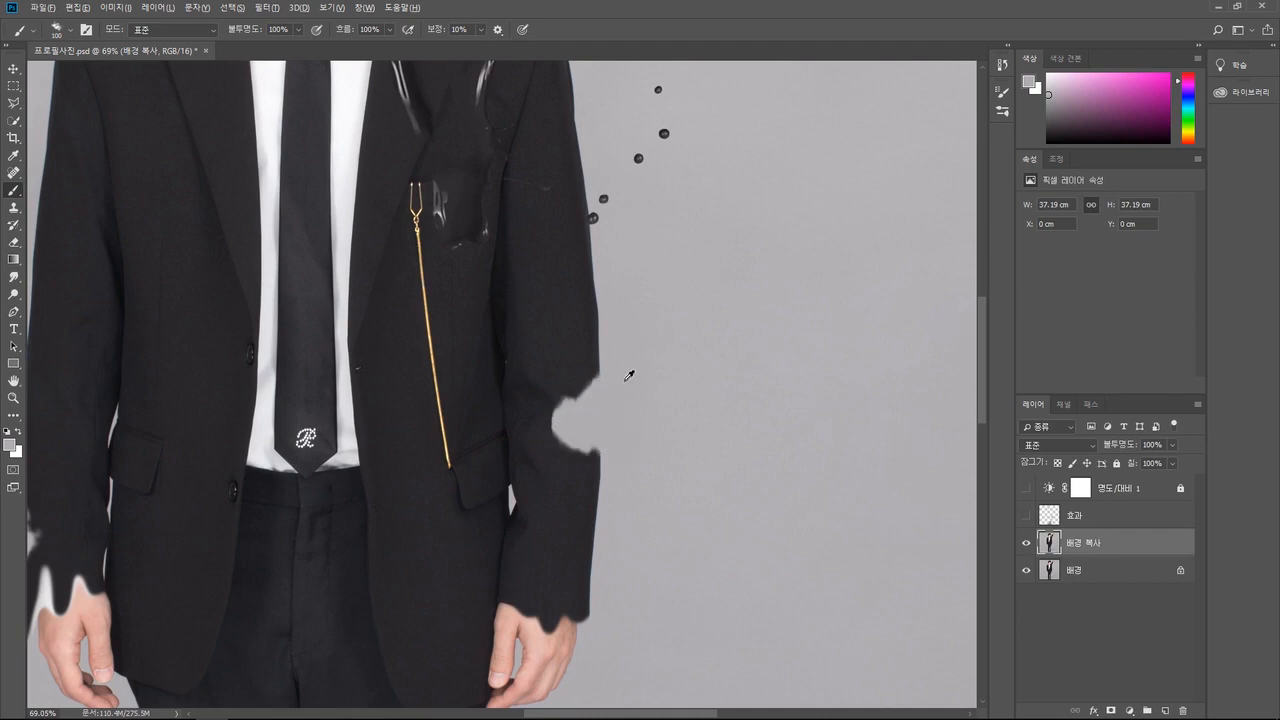
Switch to the Smudge tool and pull the edges of the right-hand sleeve's grey notch into dripping points
scroll(629, 372, "down", 12)
scroll(602, 310, "up", 8)
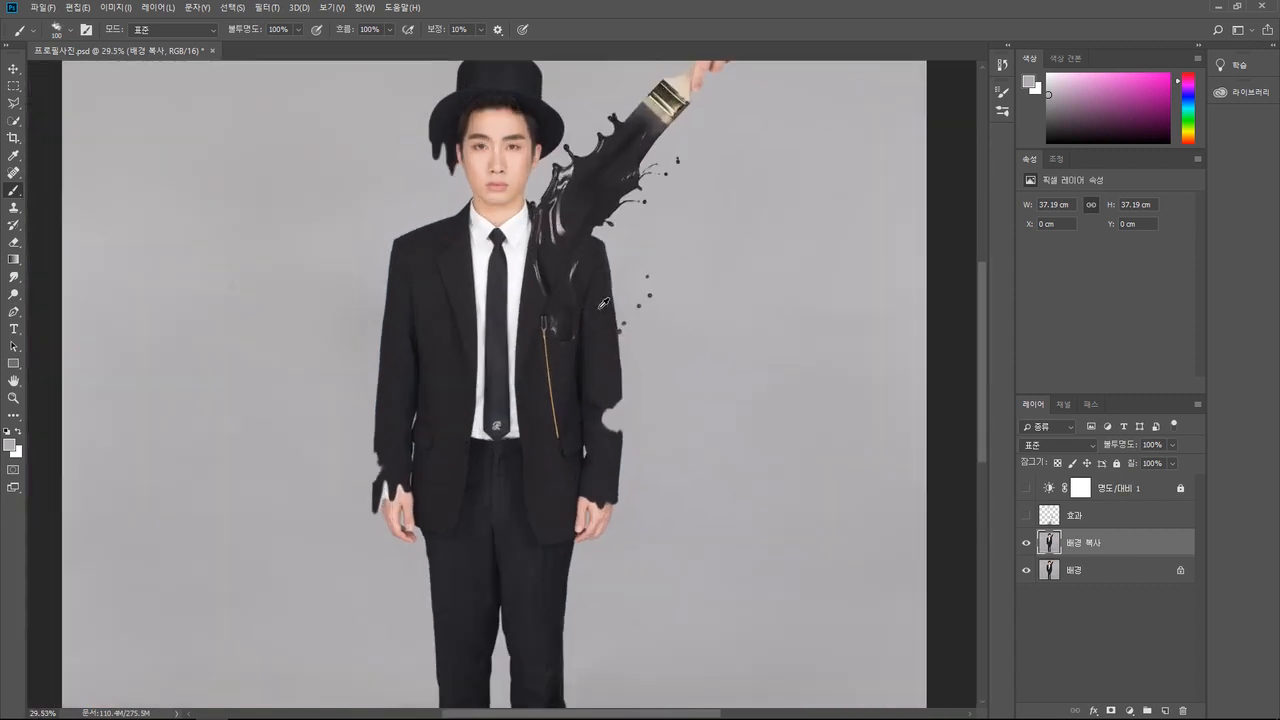
left_click(18, 285)
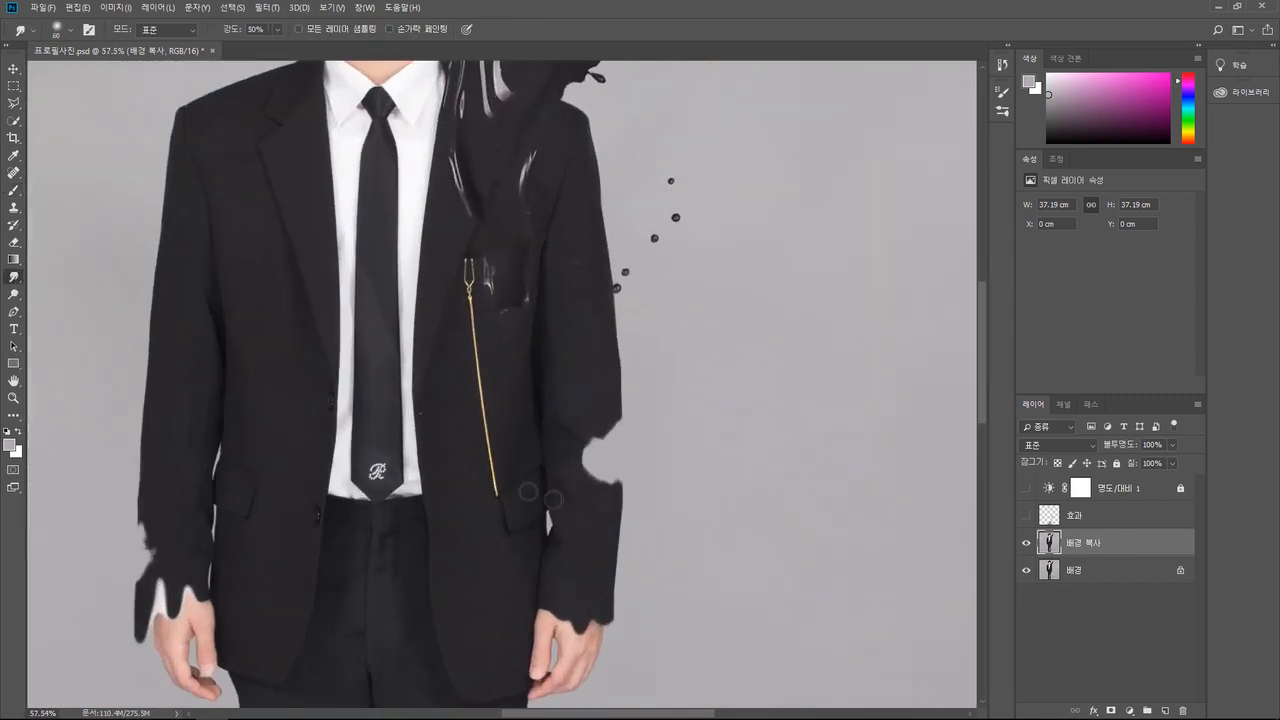
scroll(600, 445, "up", 10)
mouse_move(614, 447)
left_mouse_down()
mouse_move(613, 402)
mouse_move(611, 479)
mouse_move(613, 428)
mouse_move(616, 471)
mouse_move(652, 375)
mouse_move(663, 420)
left_mouse_up()
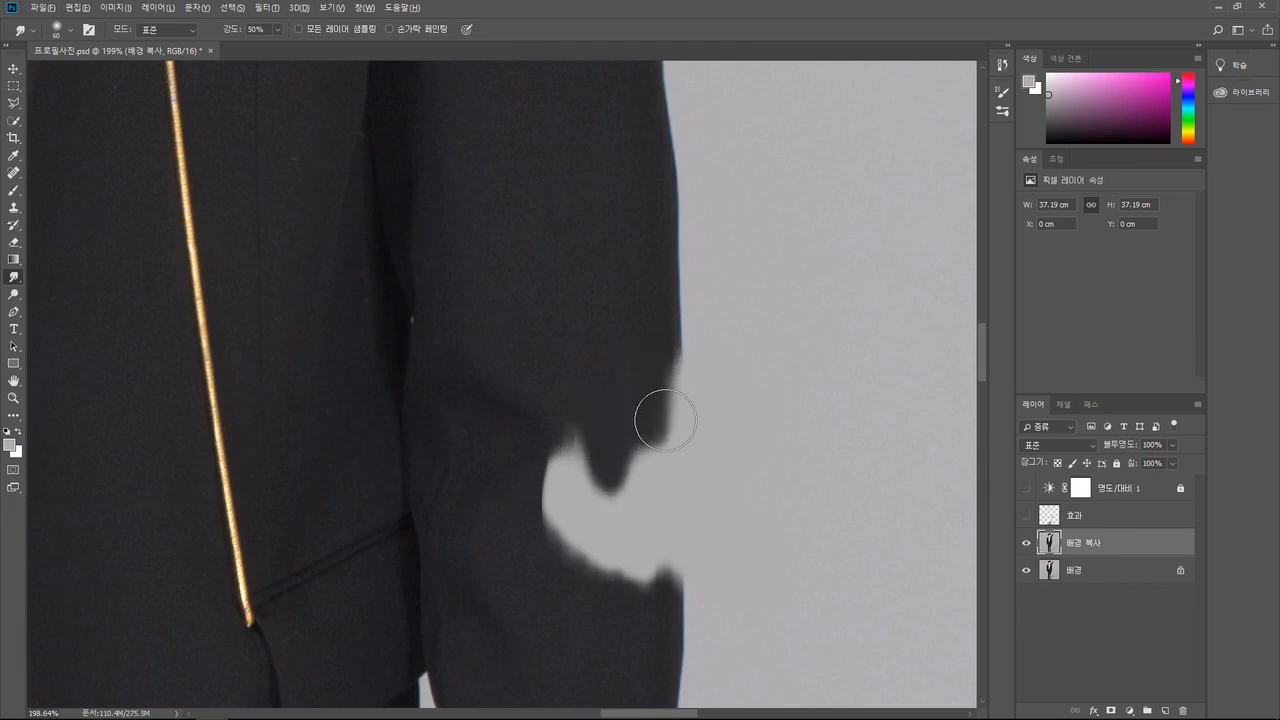
scroll(663, 420, "down", 10)
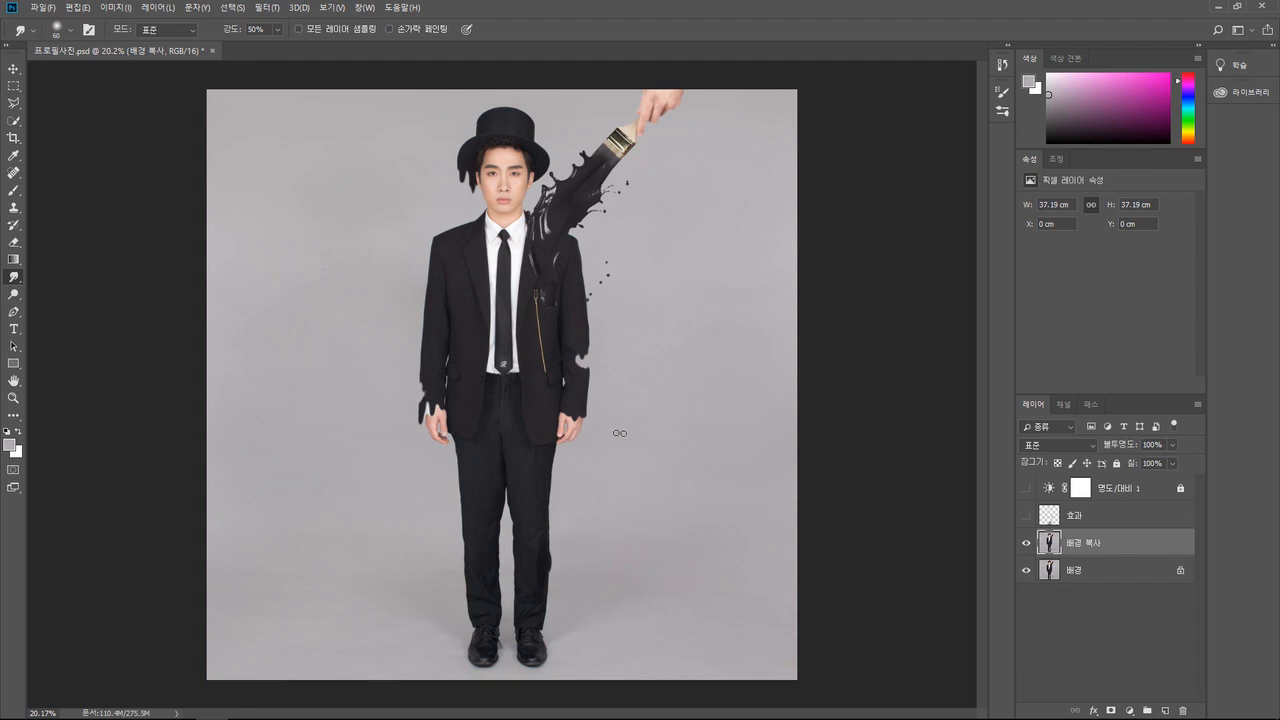
Start a text layer on the backdrop beside the man with the letter ㅇ in 본고딕 KR Bold at 100 pt
left_click(13, 328)
left_click(167, 31)
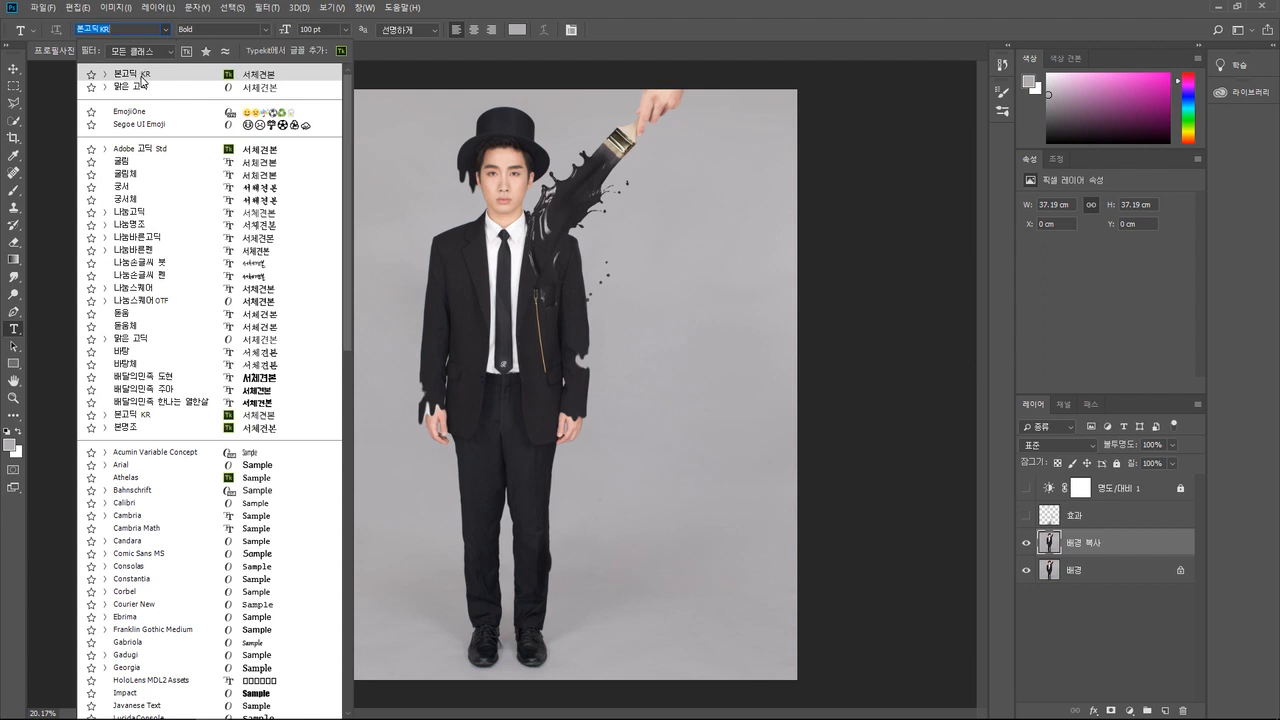
left_click(142, 80)
left_click(303, 254)
type("B")
Set the colour of the letter ㅇ to white (ffffff) and commit the text
key("ctrl+a")
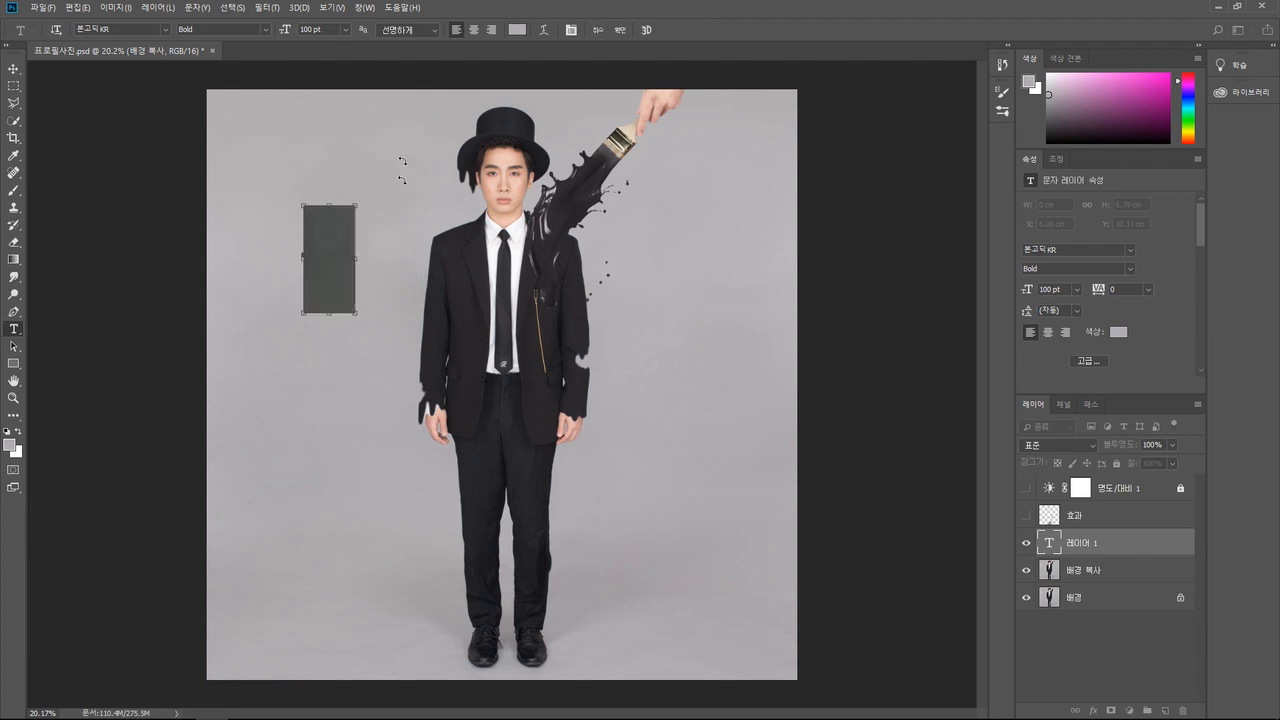
left_click(514, 32)
type("ffffff")
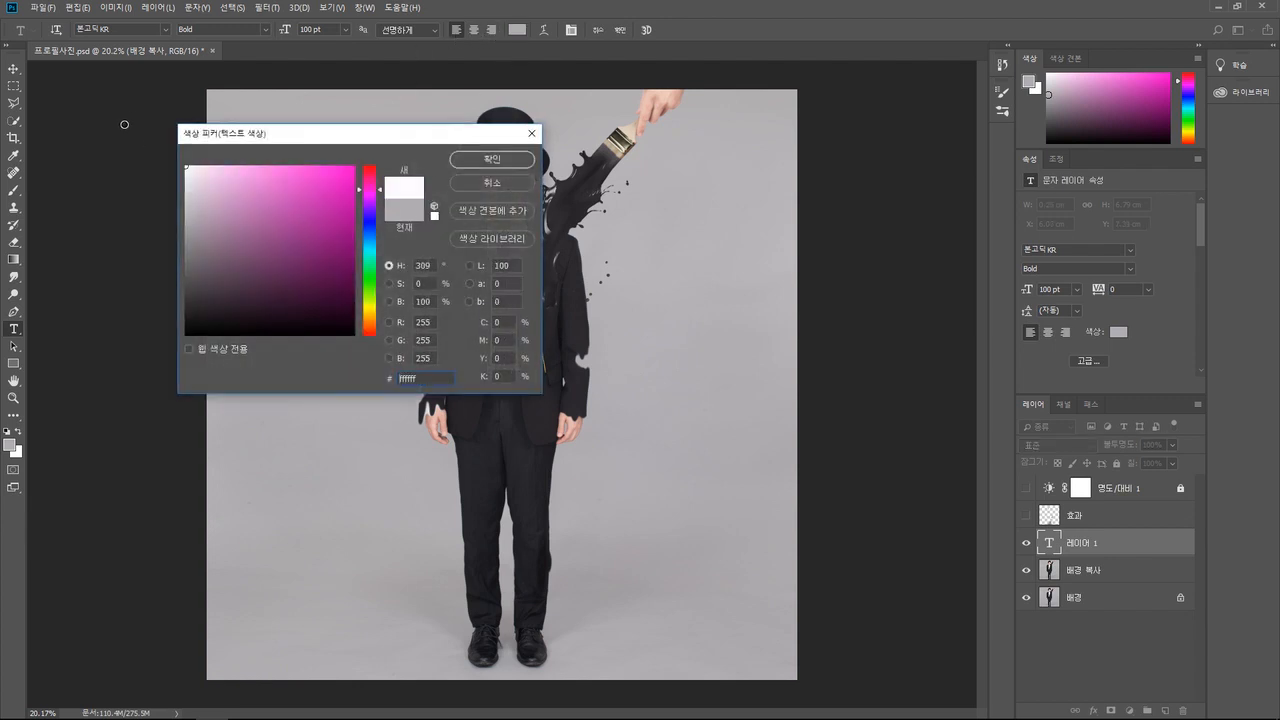
left_click(473, 163)
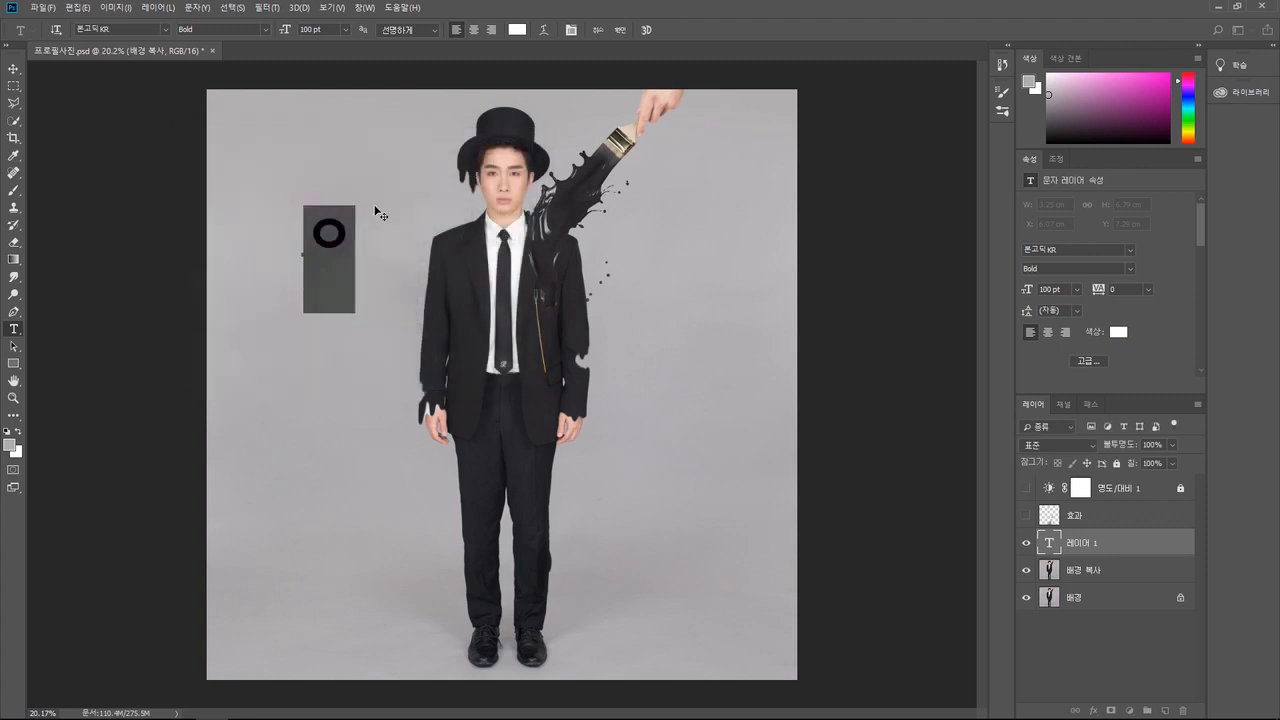
left_click(332, 233)
left_click(303, 375)
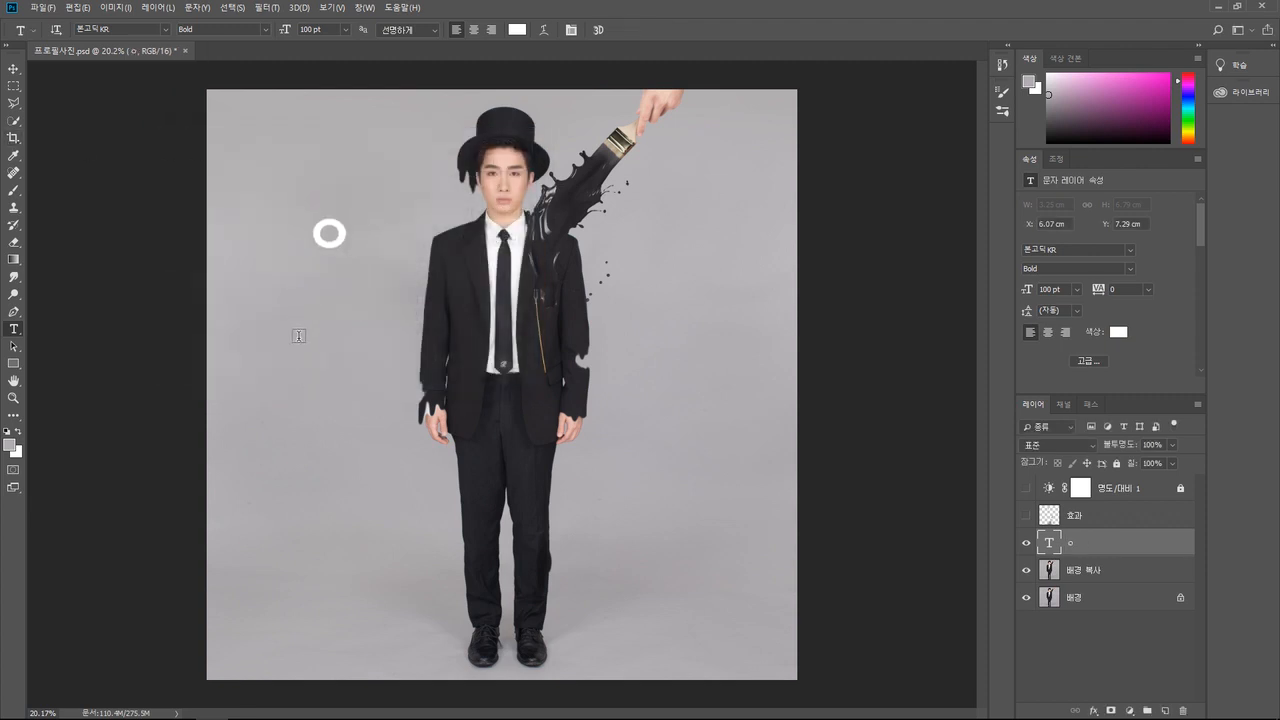
Add the white letters ㄱ and ㅌ as two separate text layers below the ㅇ
left_click(298, 336)
type("ㄱ")
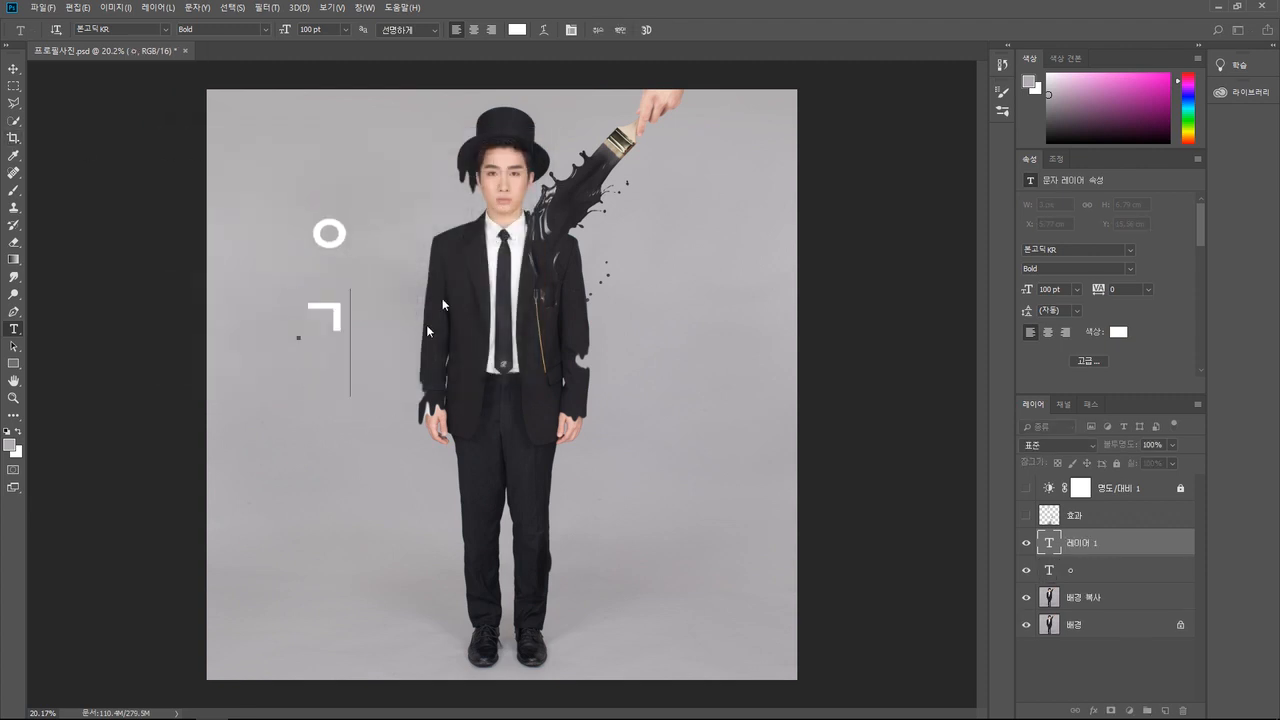
left_click(619, 30)
left_click(322, 443)
type("ㅌ")
key("ctrl+Return")
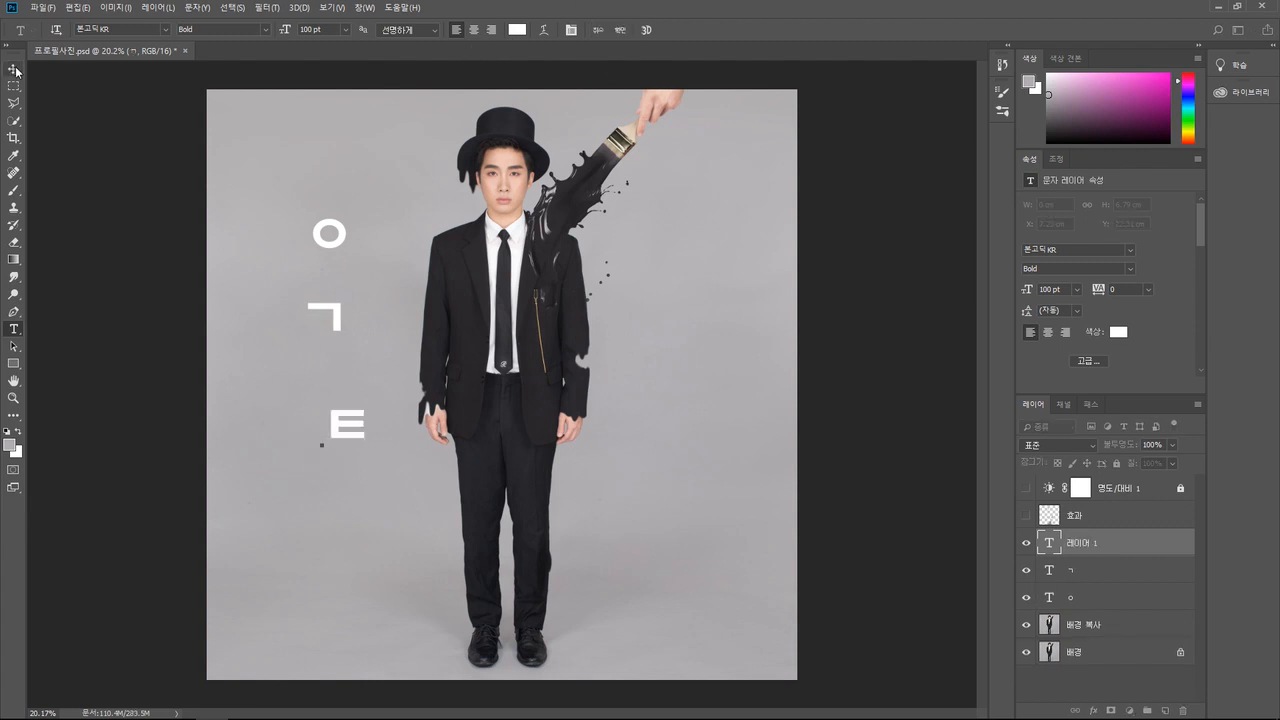
Arrange the letters on the backdrop beside the man, with ㅇ and ㄱ side by side and ㅌ beneath the ㅇ
key("v")
left_click_drag(333, 312, 398, 241)
left_click_drag(347, 427, 355, 326)
left_click_drag(324, 232, 334, 248)
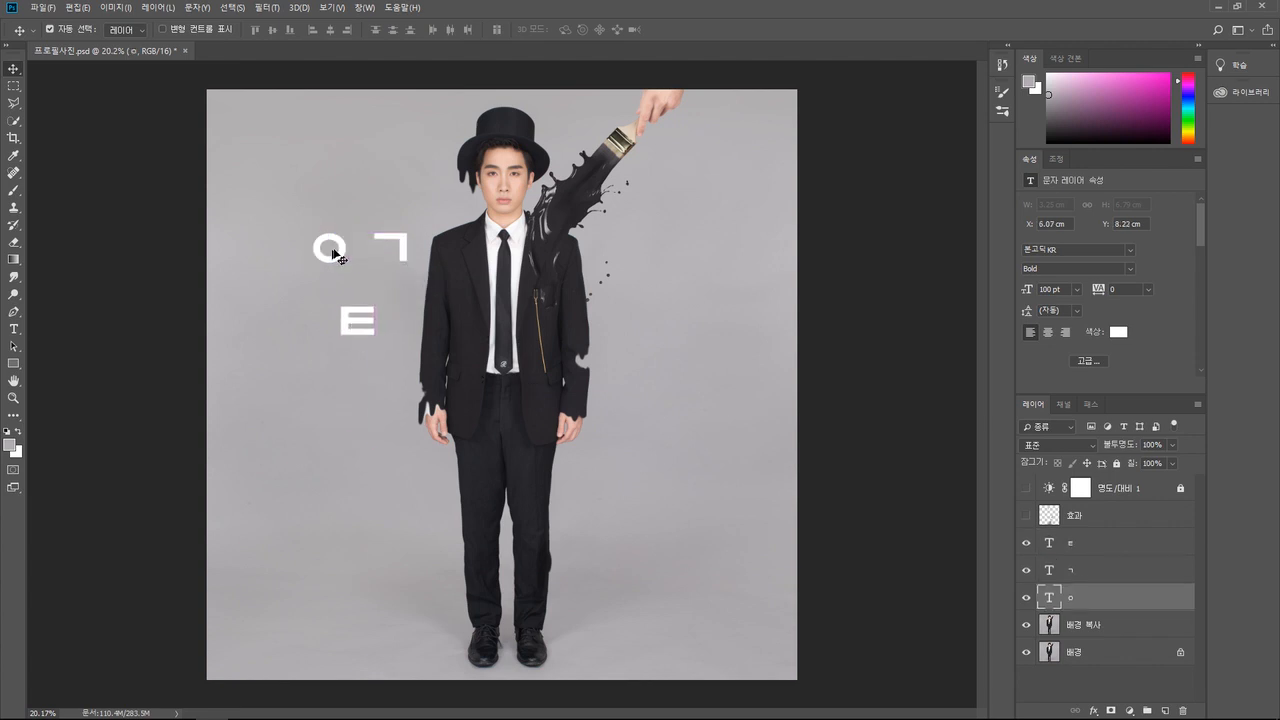
left_click(1081, 572)
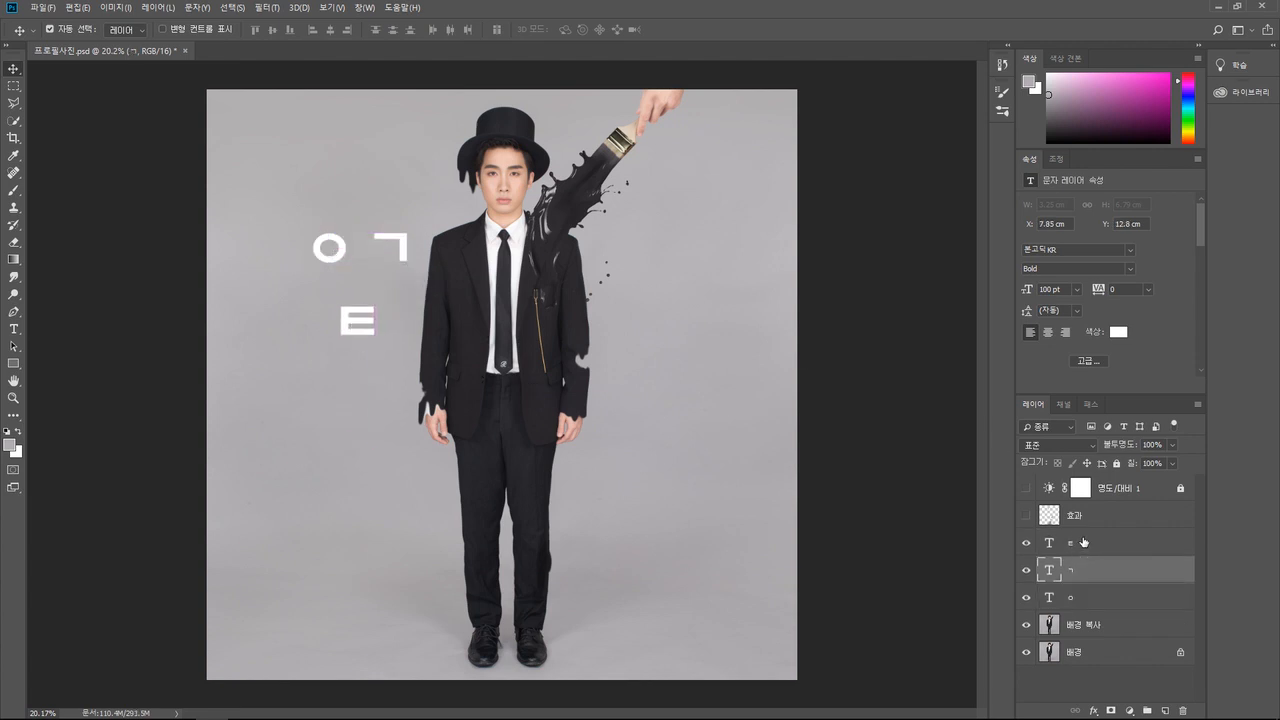
left_click(1083, 545)
left_click_drag(344, 251, 336, 206)
left_click_drag(395, 246, 395, 200)
mouse_move(351, 277)
left_mouse_down()
mouse_move(341, 251)
mouse_move(336, 261)
left_mouse_up()
Scale the letter ㅌ up to about 553 pt and place it over the man's hips and thighs
key("ctrl+t")
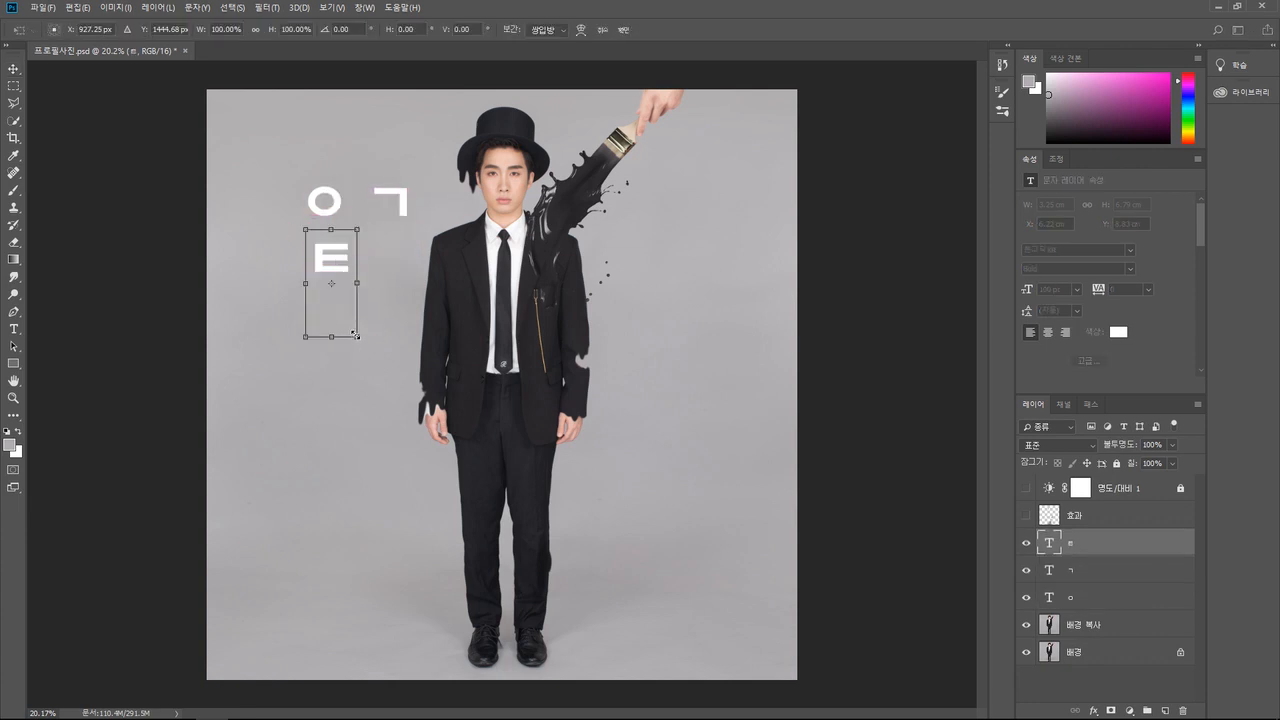
left_click_drag(357, 337, 618, 640)
left_click_drag(437, 362, 542, 543)
left_click_drag(392, 369, 326, 231)
left_click_drag(449, 378, 490, 459)
key("Return")
Move the small letters ㄱ and ㅇ onto the jacket above the large ㅌ, level with each other
left_click_drag(401, 204, 592, 311)
left_click(330, 207)
left_click_drag(334, 212, 452, 327)
left_click_drag(589, 314, 560, 327)
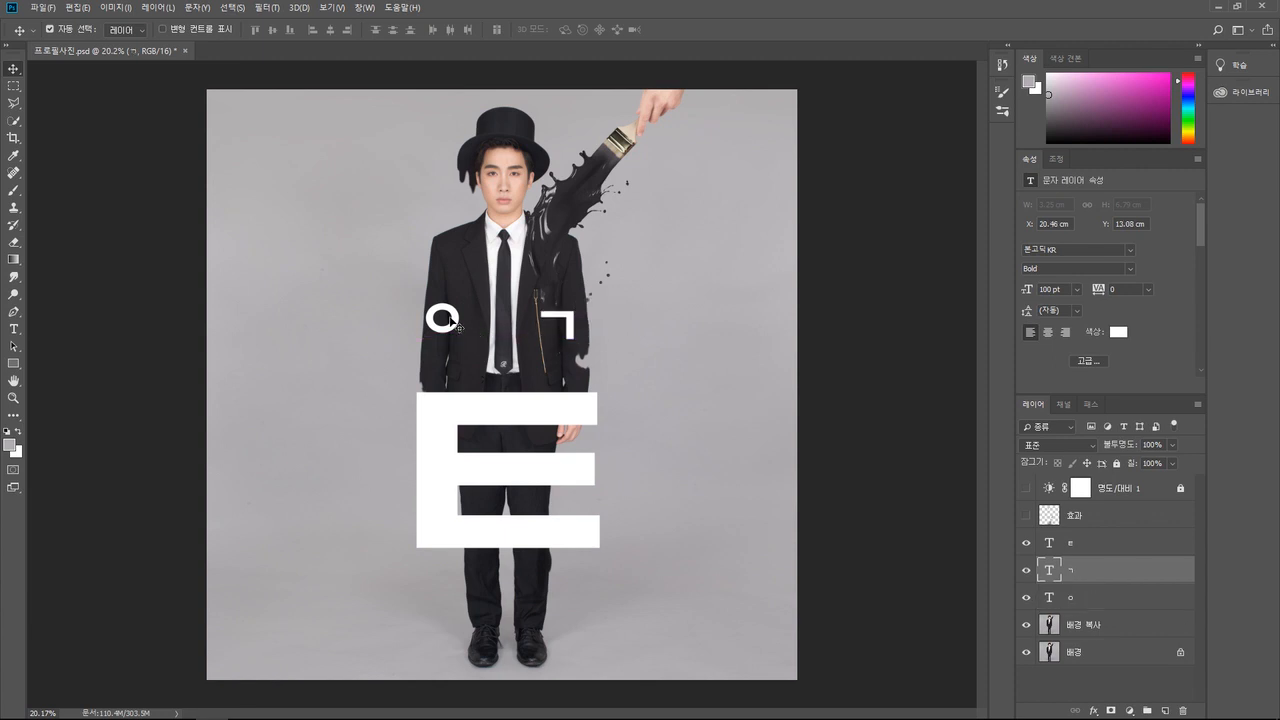
left_click_drag(444, 320, 461, 342)
key("ctrl+t")
key("Return")
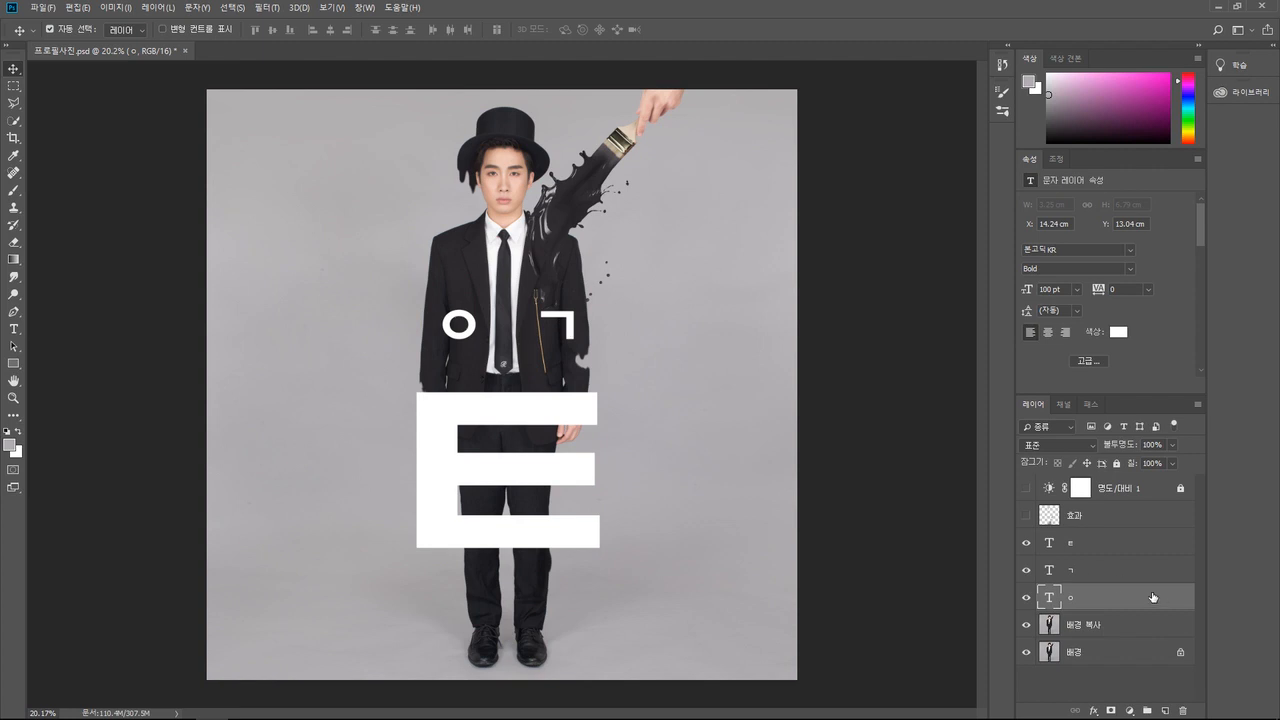
Select the ㅇ and ㄱ layers together and scale them to about 390% around their centre
left_click(1109, 582, "shift")
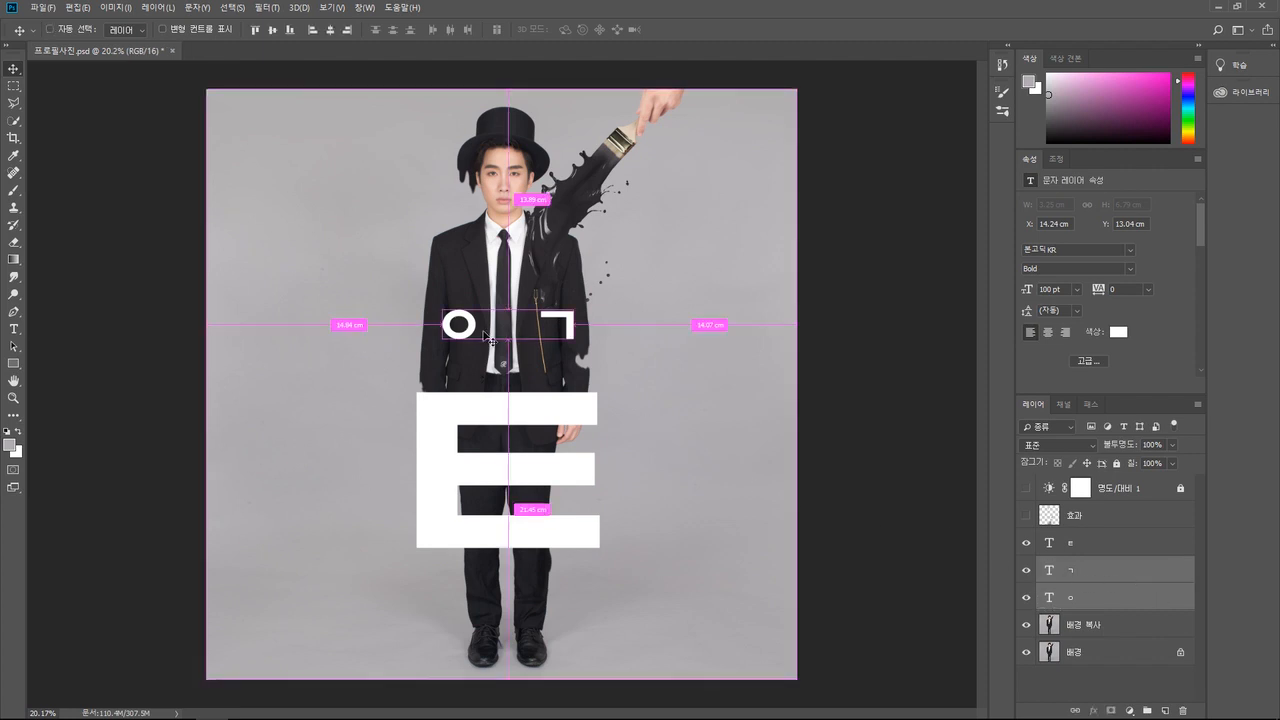
key("ctrl+t")
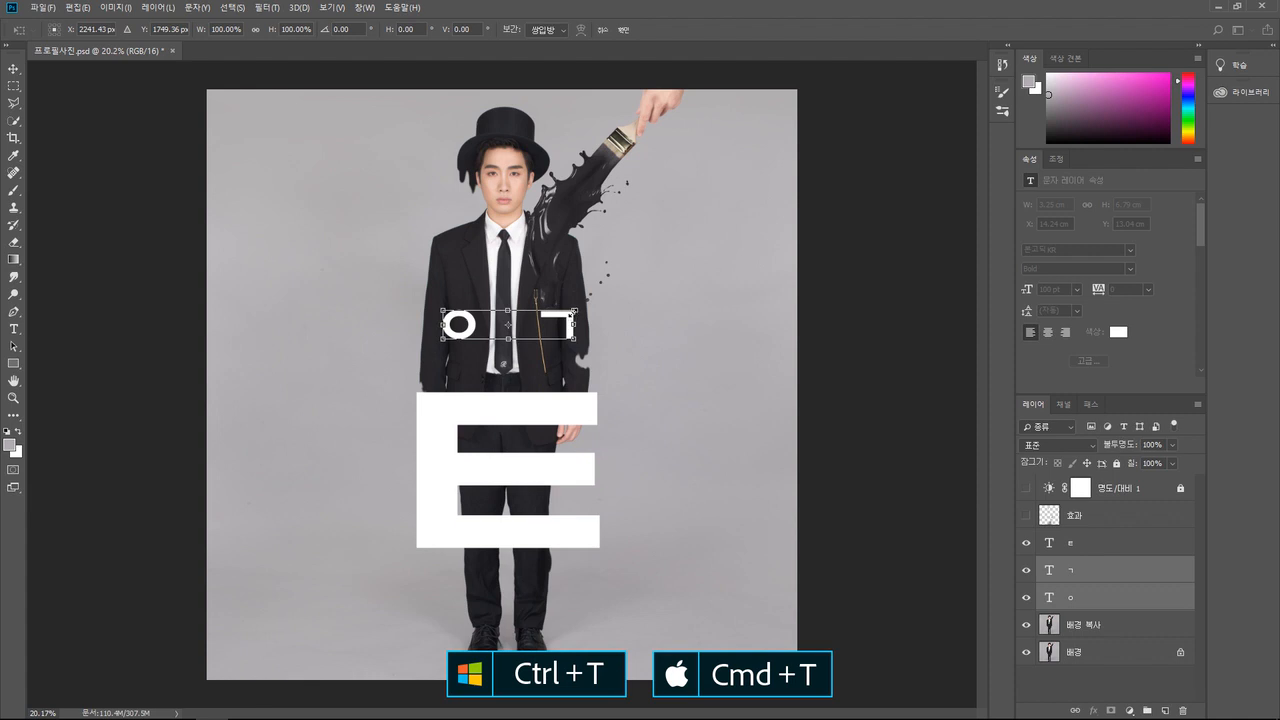
left_click_drag(573, 312, 757, 151)
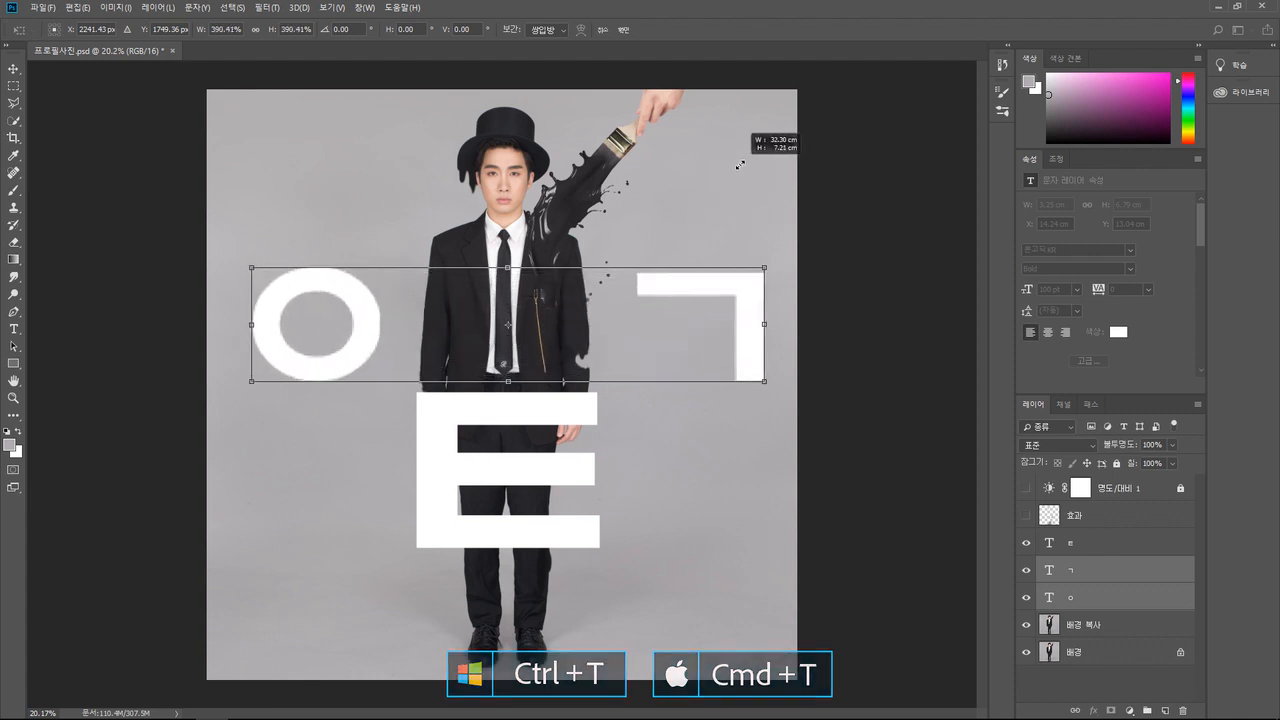
key("Return")
Bring the enlarged ㅇ and ㄱ together over the torso so they sit side by side above the ㅌ
left_click(622, 345)
left_click_drag(368, 319, 496, 318)
left_click(706, 293)
left_click_drag(706, 293, 589, 295)
Widen the letter ㅌ on both sides to match the combined width of ㅇ and ㄱ
left_click(548, 418)
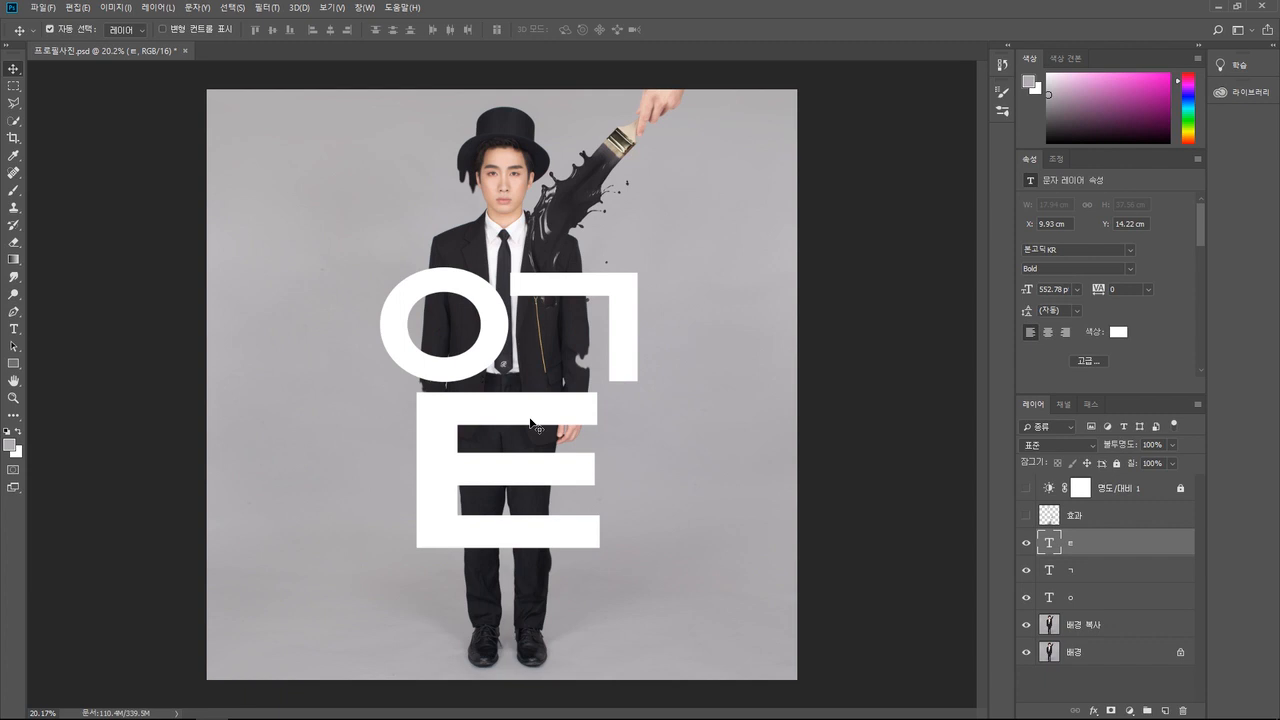
key("ctrl+t")
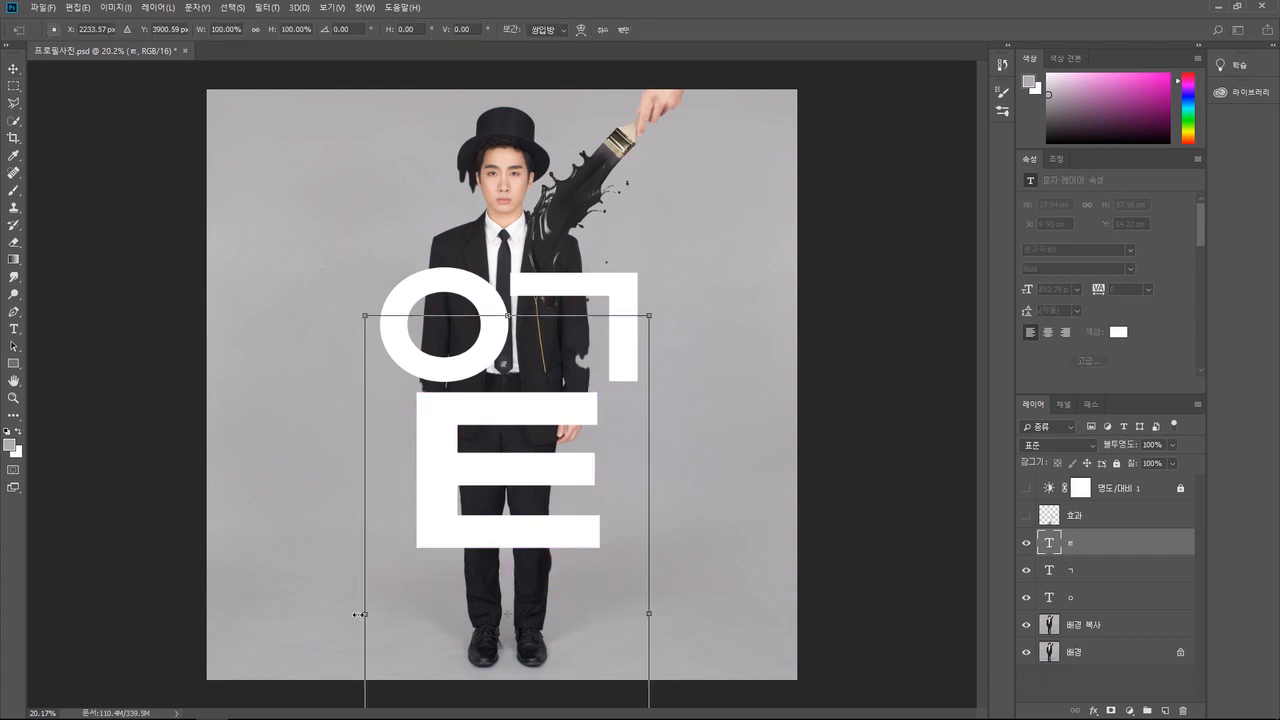
left_click_drag(361, 613, 310, 613)
left_click_drag(649, 613, 711, 612)
key("Return")
Select ㅇ and ㄱ together and stretch them upward to make both letters taller
left_click(494, 328, "ctrl")
left_click(633, 316, "ctrl+shift")
key("ctrl+t")
left_click_drag(510, 267, 510, 237)
key("Return")
Select all three letter layers and shift the whole group slightly up and to the left over the man
left_click(622, 325, "ctrl")
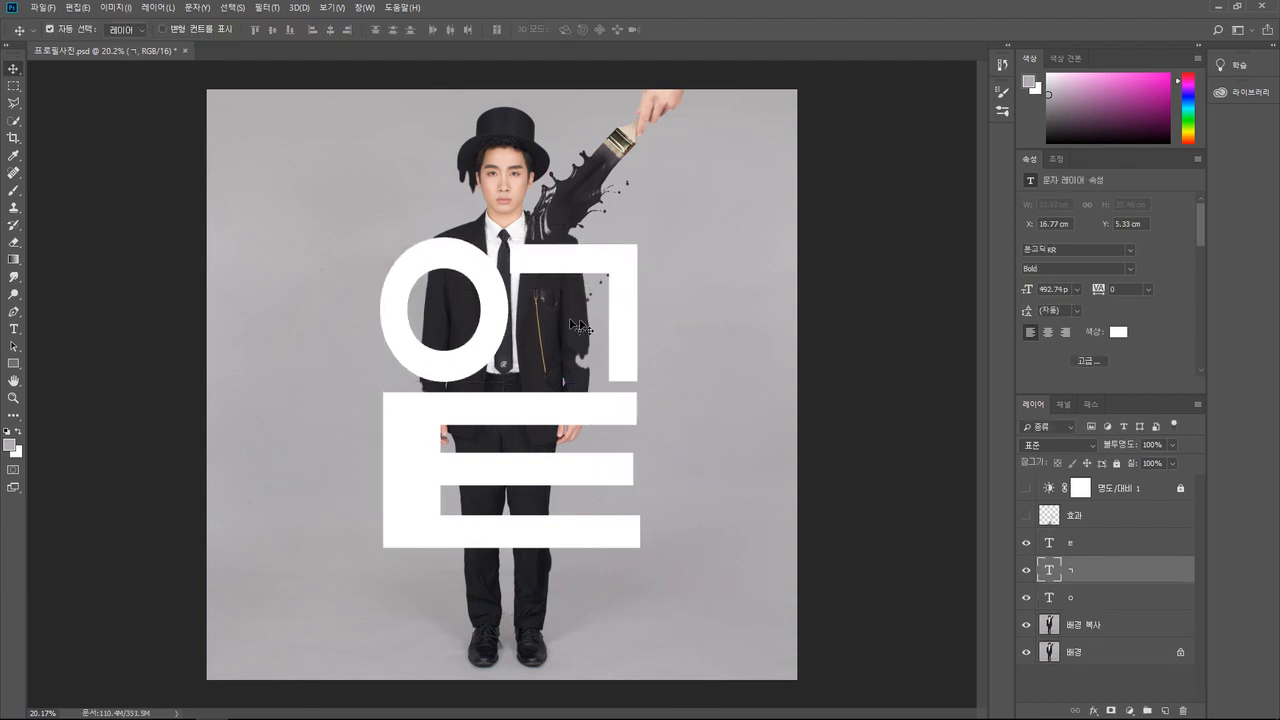
left_click(581, 423, "ctrl+shift")
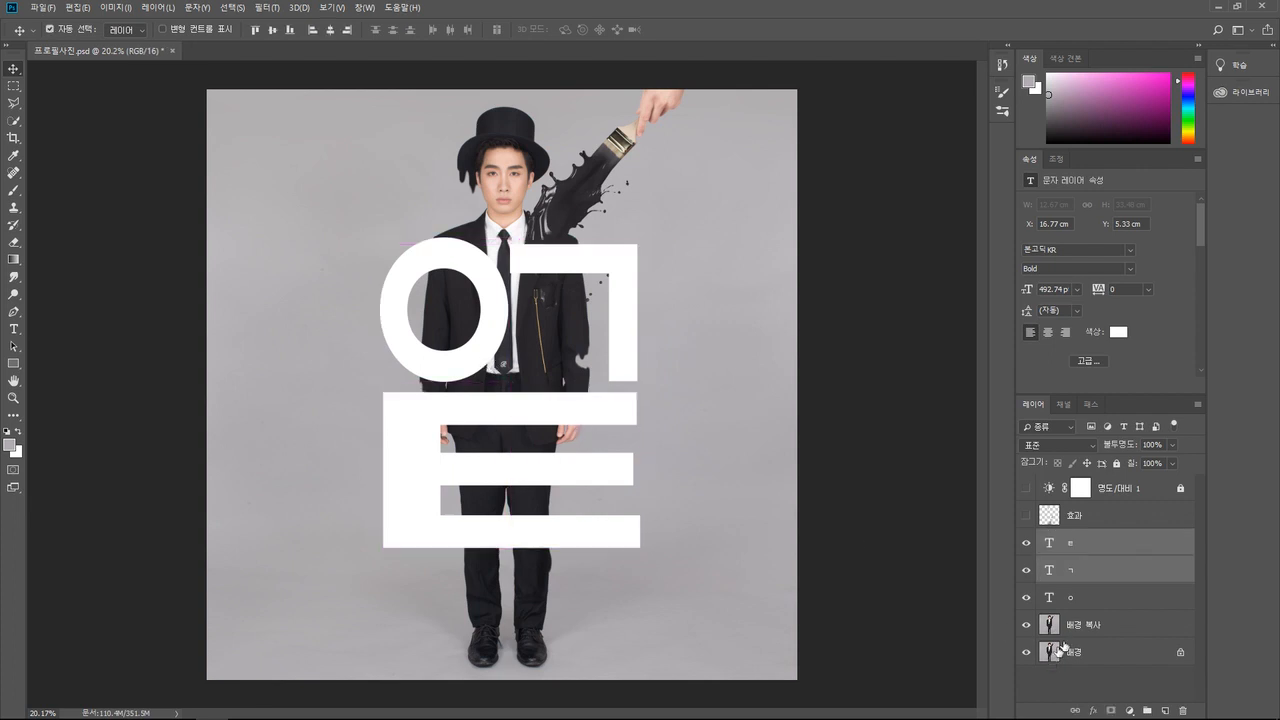
left_click(1073, 604, "ctrl")
left_click_drag(500, 322, 485, 303)
Add a drop shadow to the ㅇ layer with 57% opacity and a 133° angle
left_click(1104, 598)
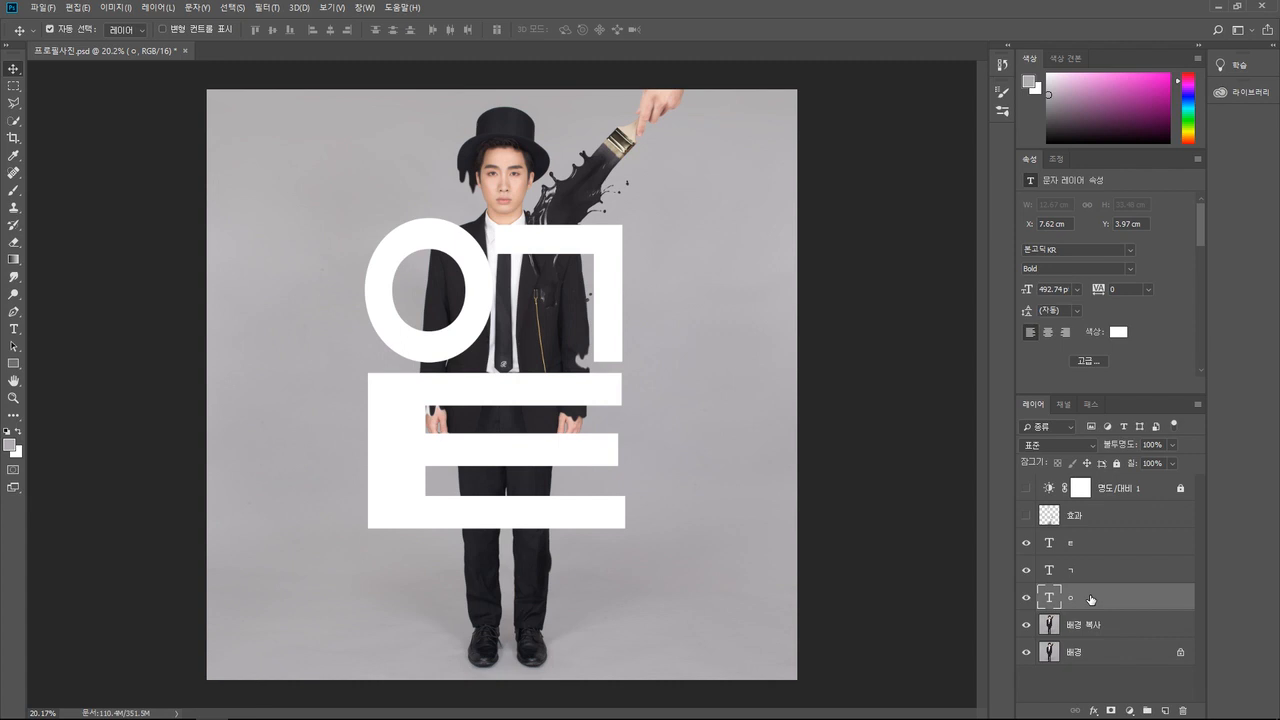
left_click(1094, 710)
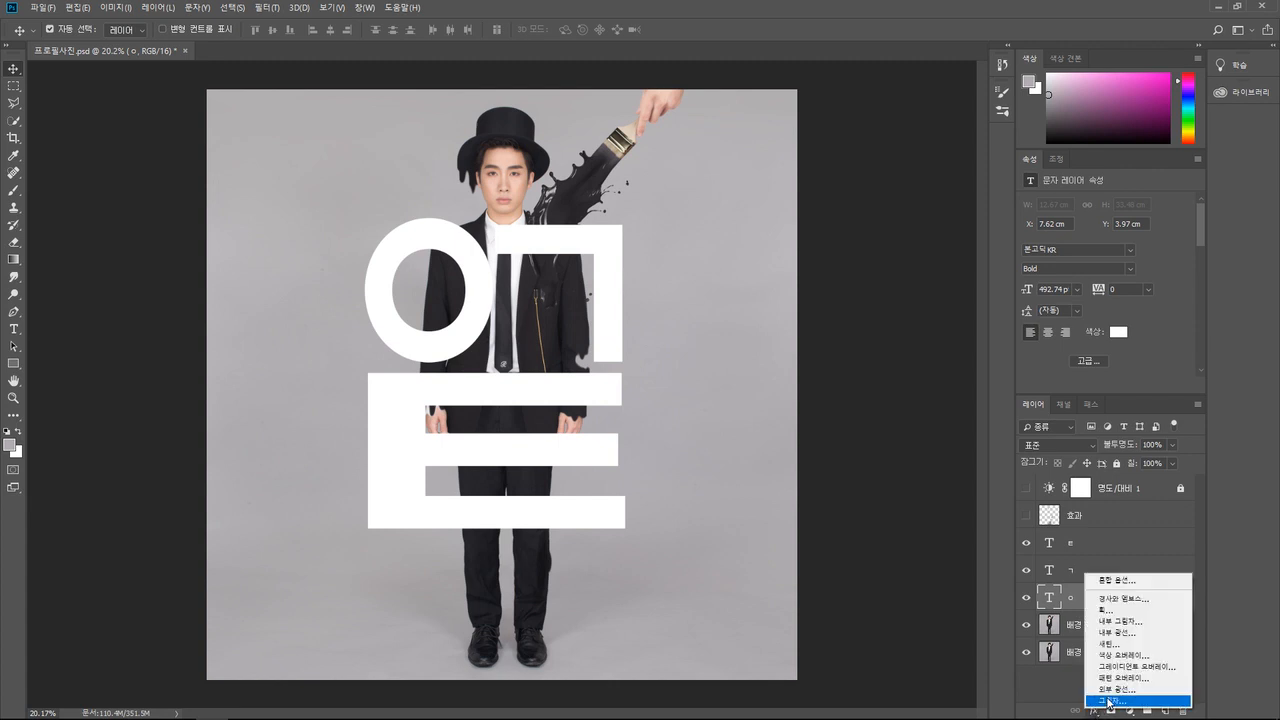
left_click(1108, 701)
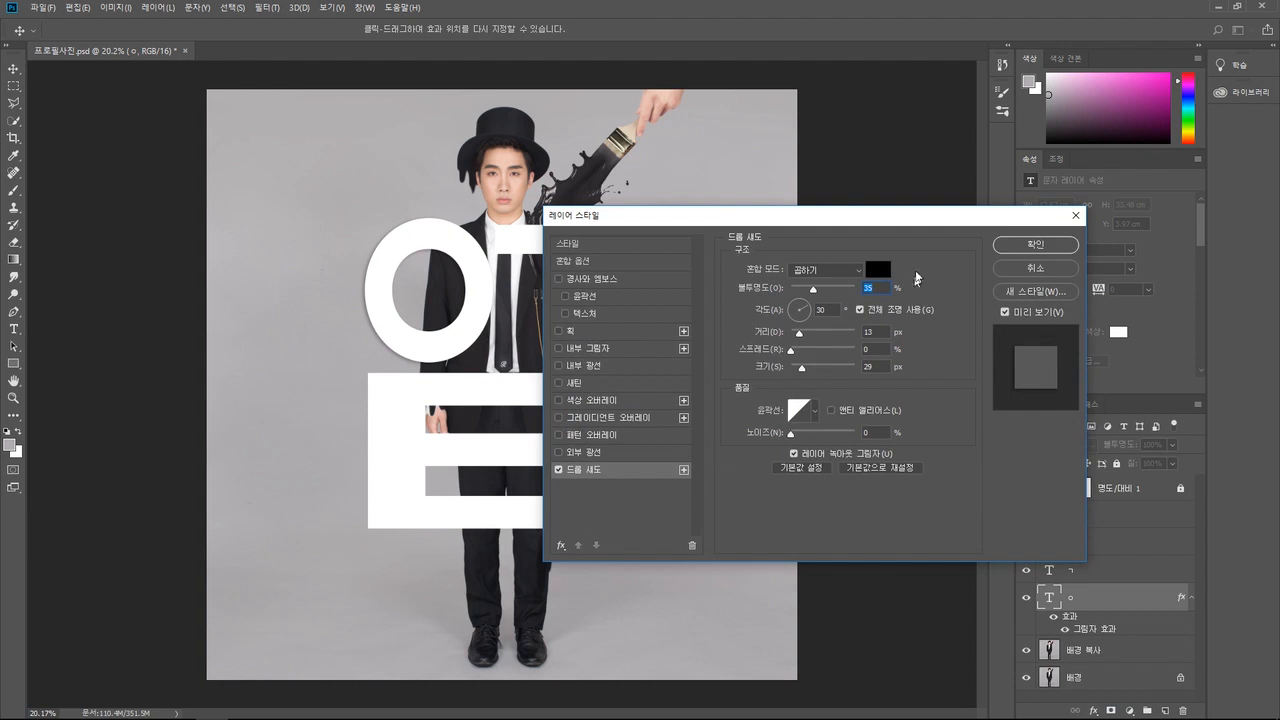
left_click_drag(859, 229, 944, 163)
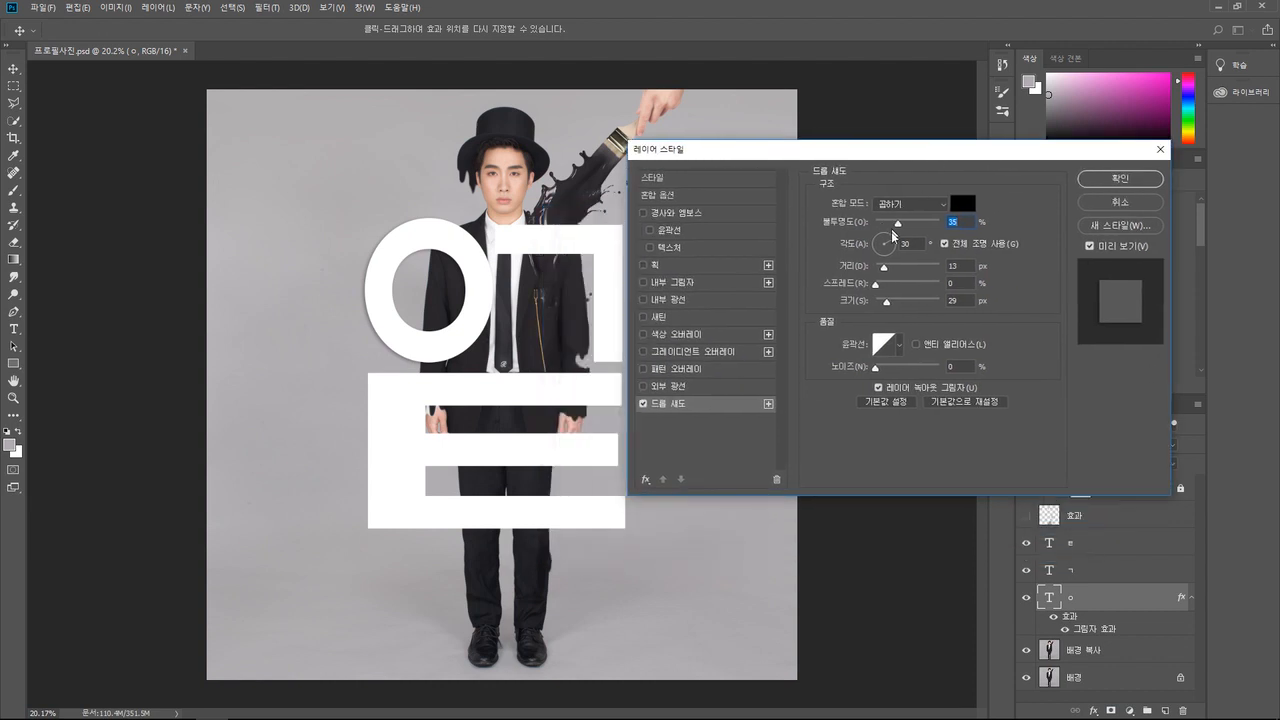
mouse_move(894, 243)
left_mouse_down()
mouse_move(861, 231)
mouse_move(926, 224)
mouse_move(900, 225)
mouse_move(912, 225)
left_mouse_up()
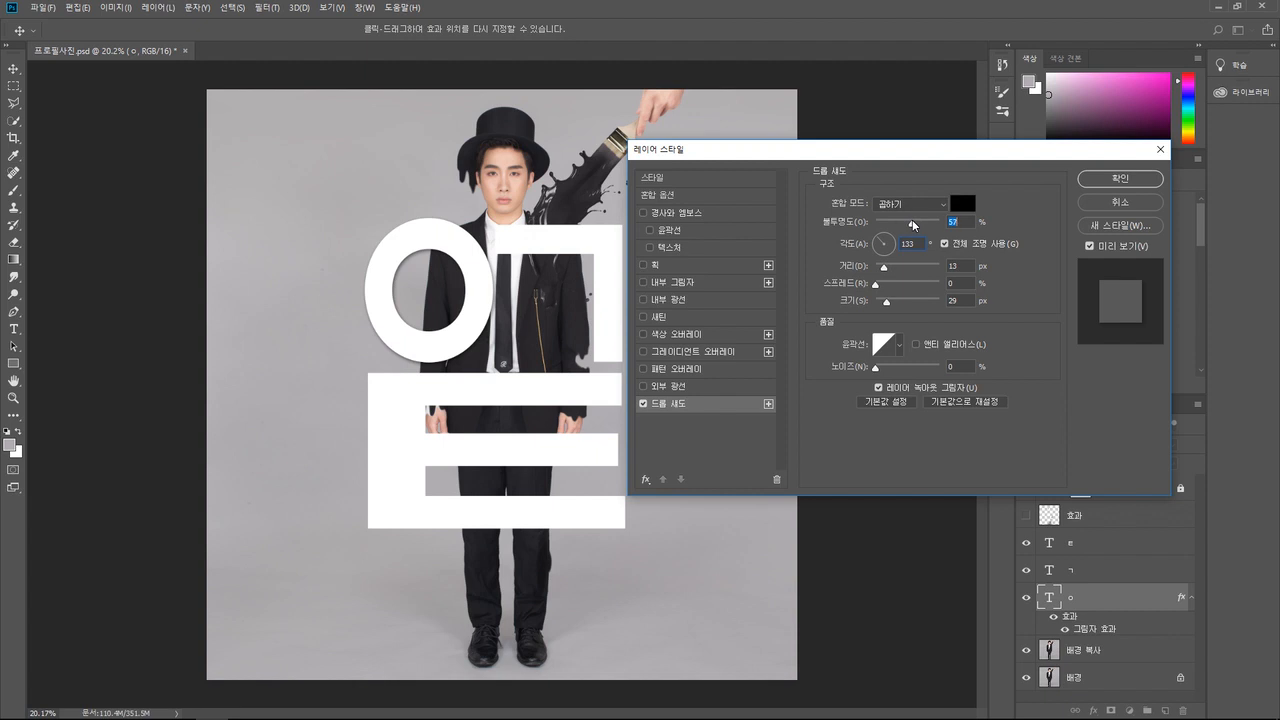
left_click(1112, 179)
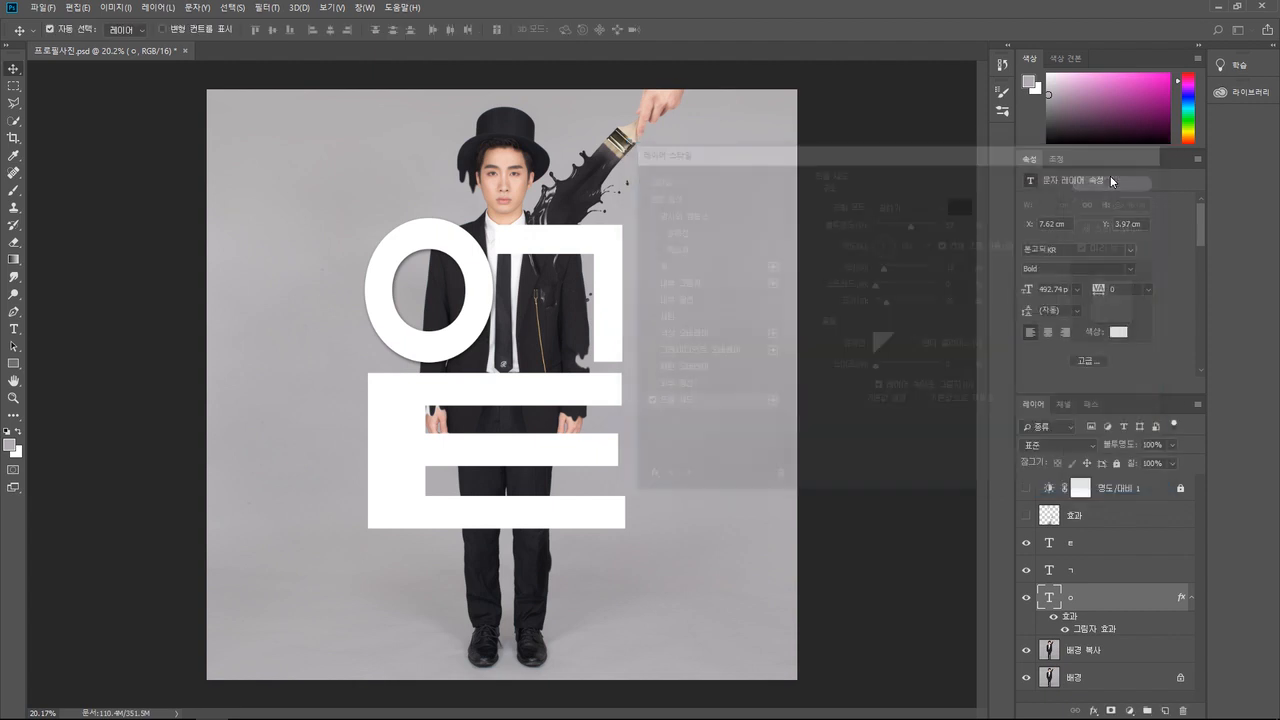
Add a drop shadow to the ㄱ layer with 57% opacity, 133° angle, 13 px distance and 29 px size
left_click(1067, 572)
left_click(1094, 710)
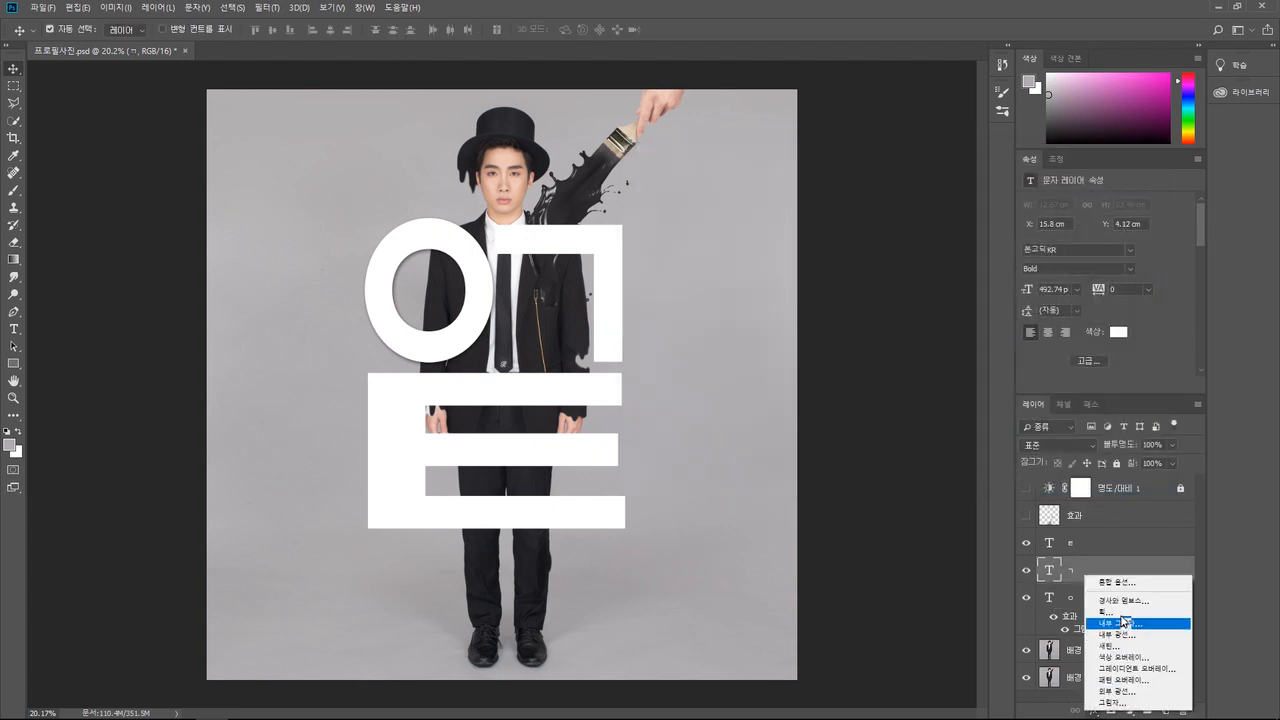
left_click(1110, 703)
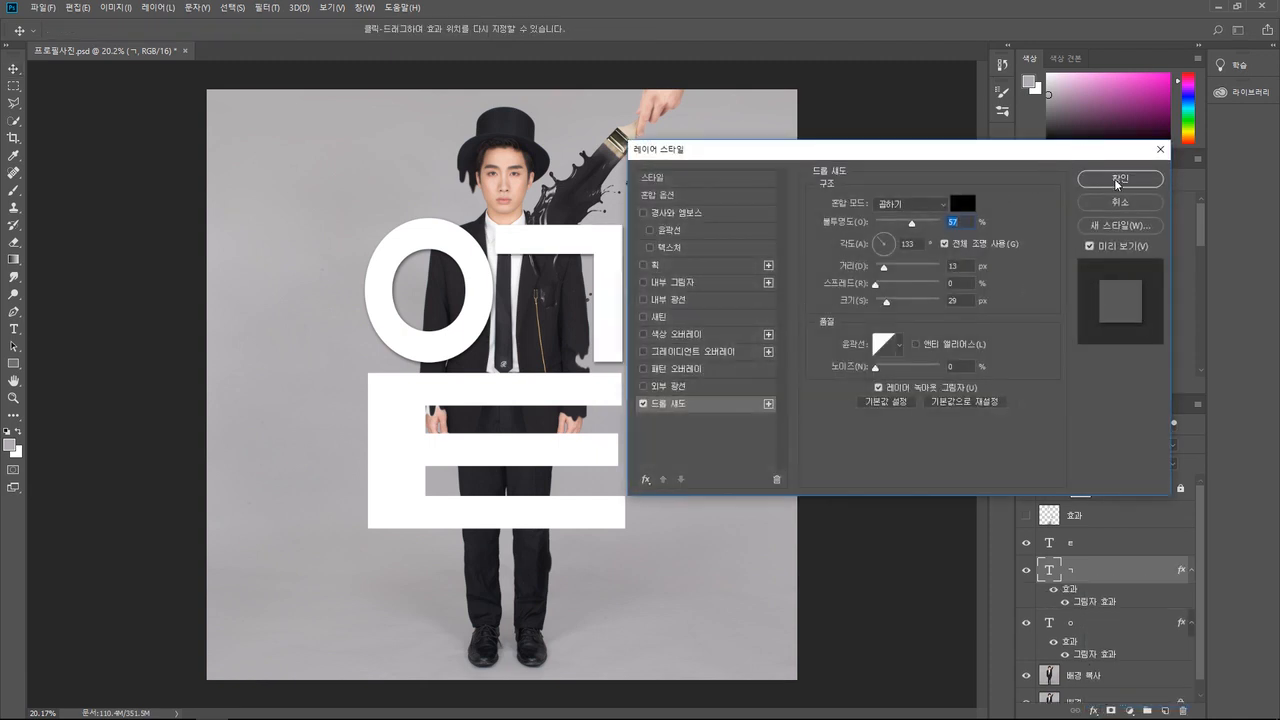
left_click(1119, 179)
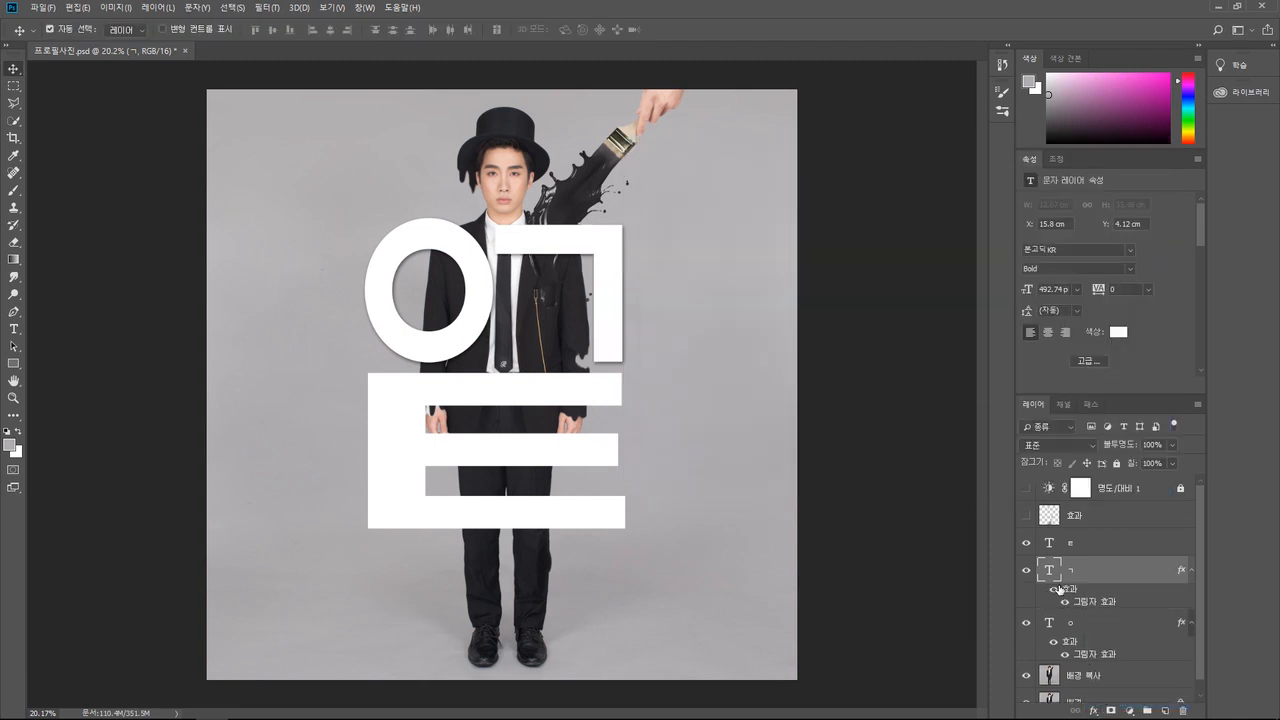
Give the ㅌ layer the same drop shadow as the other two letters, at 57% opacity and a 133° angle
left_click(1076, 546)
left_click(1094, 710)
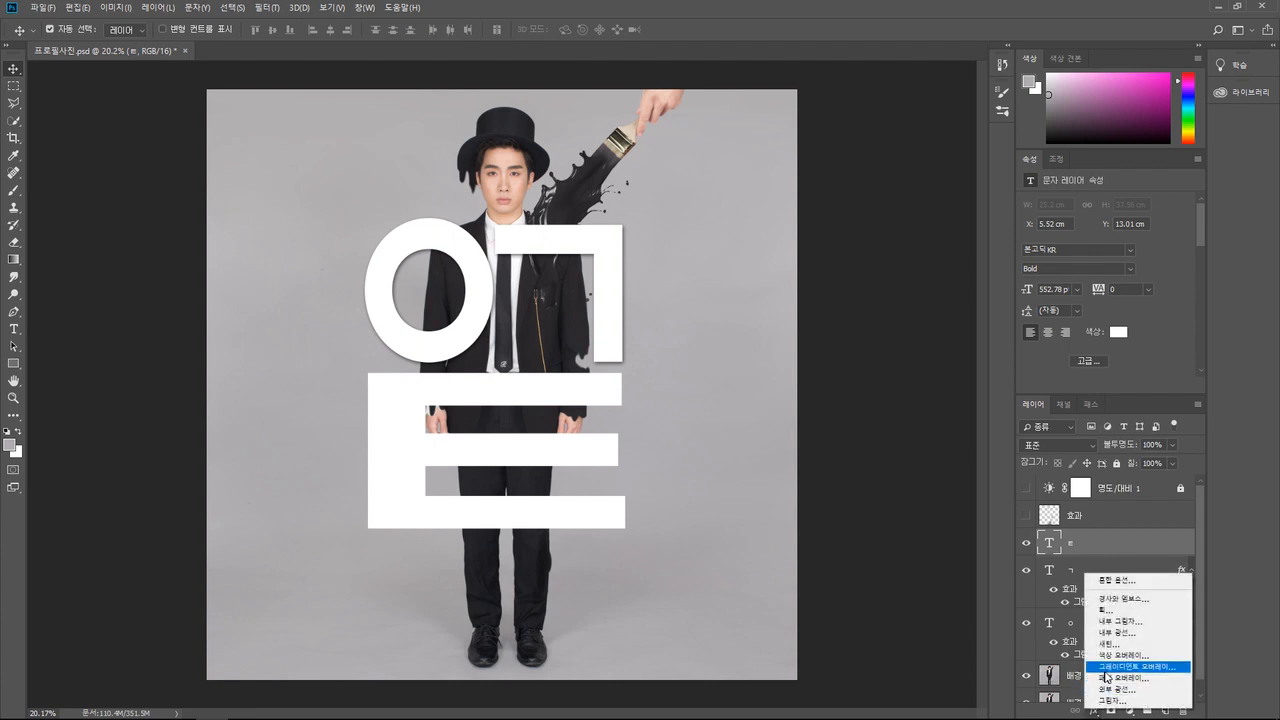
left_click(1110, 701)
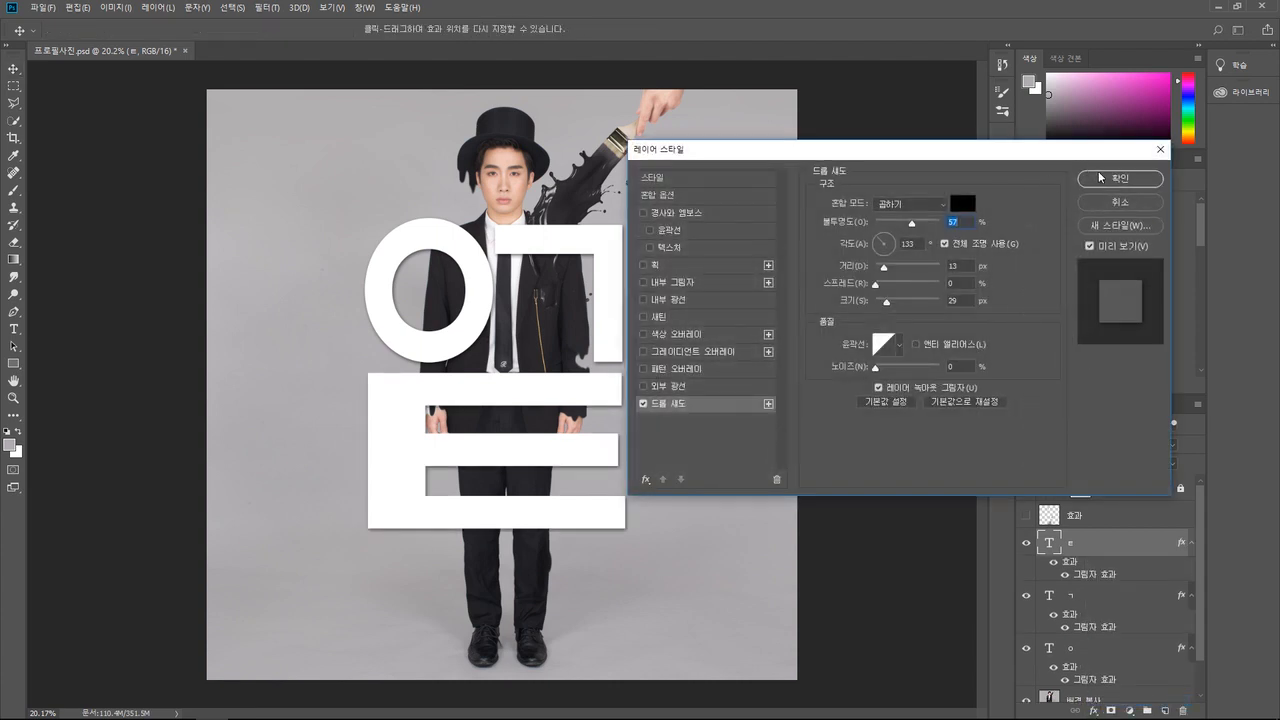
left_click(1099, 177)
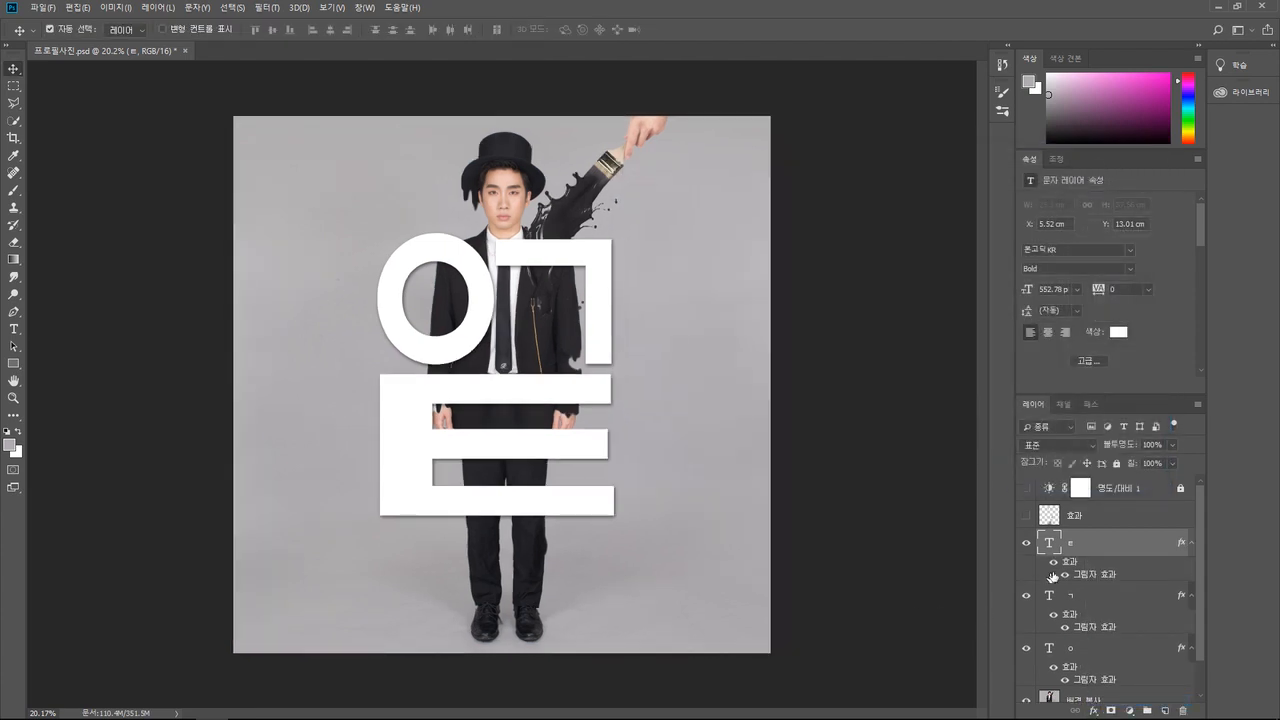
Group the ㅇ, ㄱ and ㅌ letter layers together and add a layer mask to the group
left_click(1094, 610)
left_click(1104, 652)
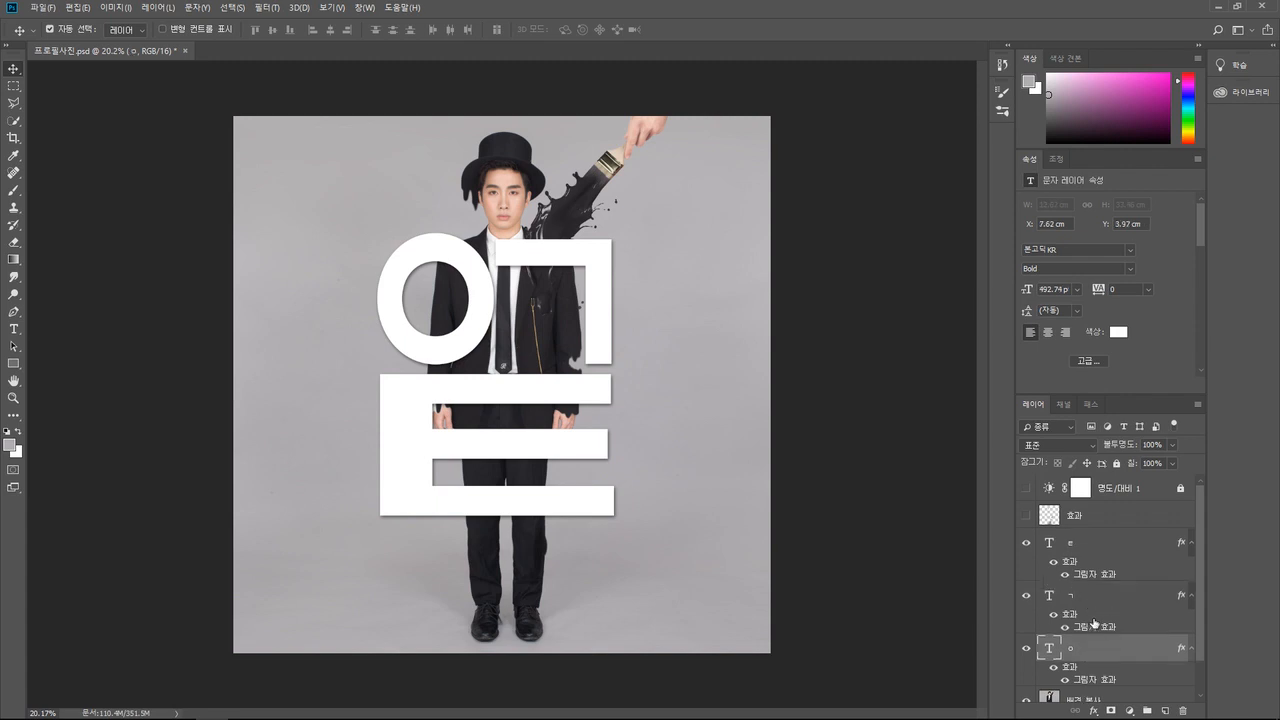
left_click(1087, 552, "shift")
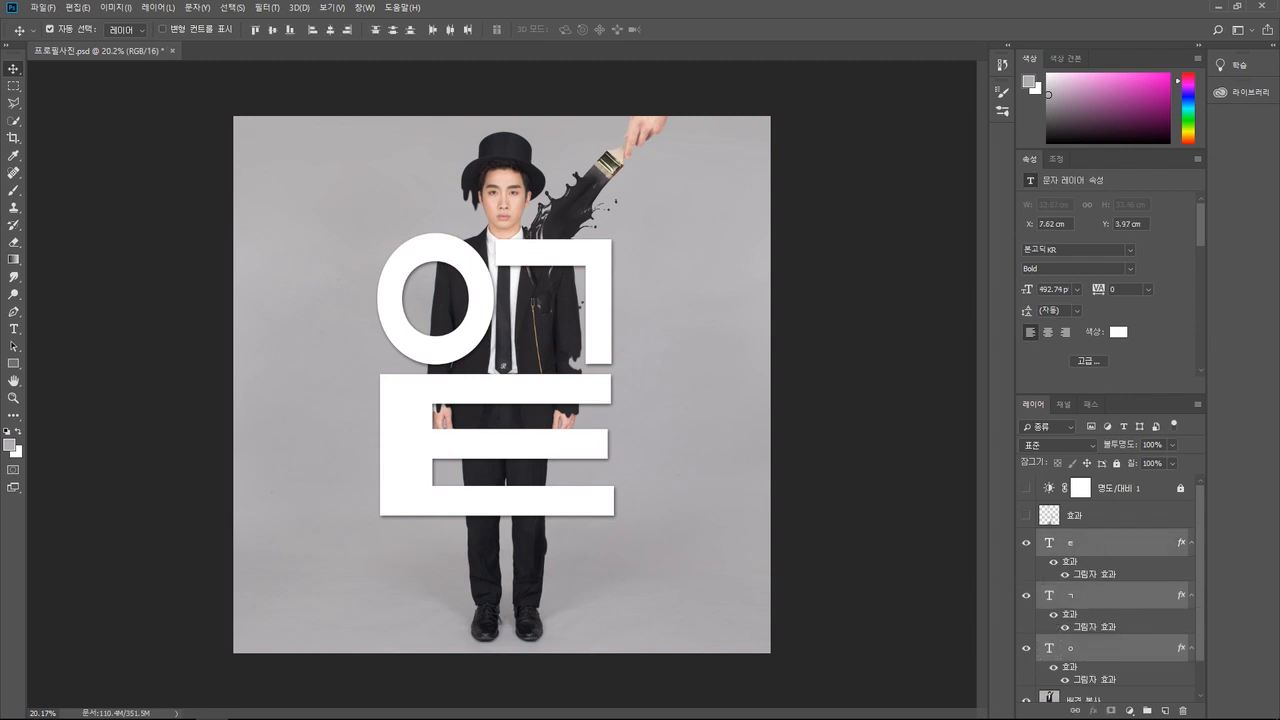
left_click(1148, 710)
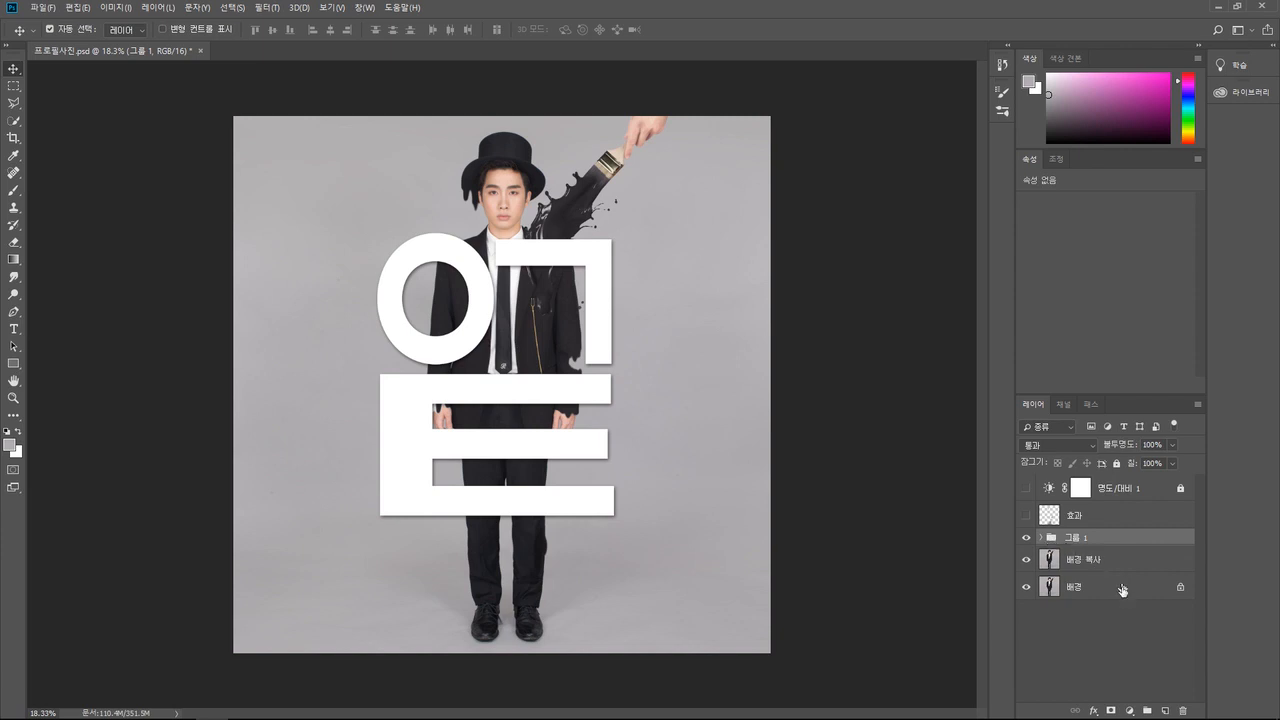
left_click(1111, 712)
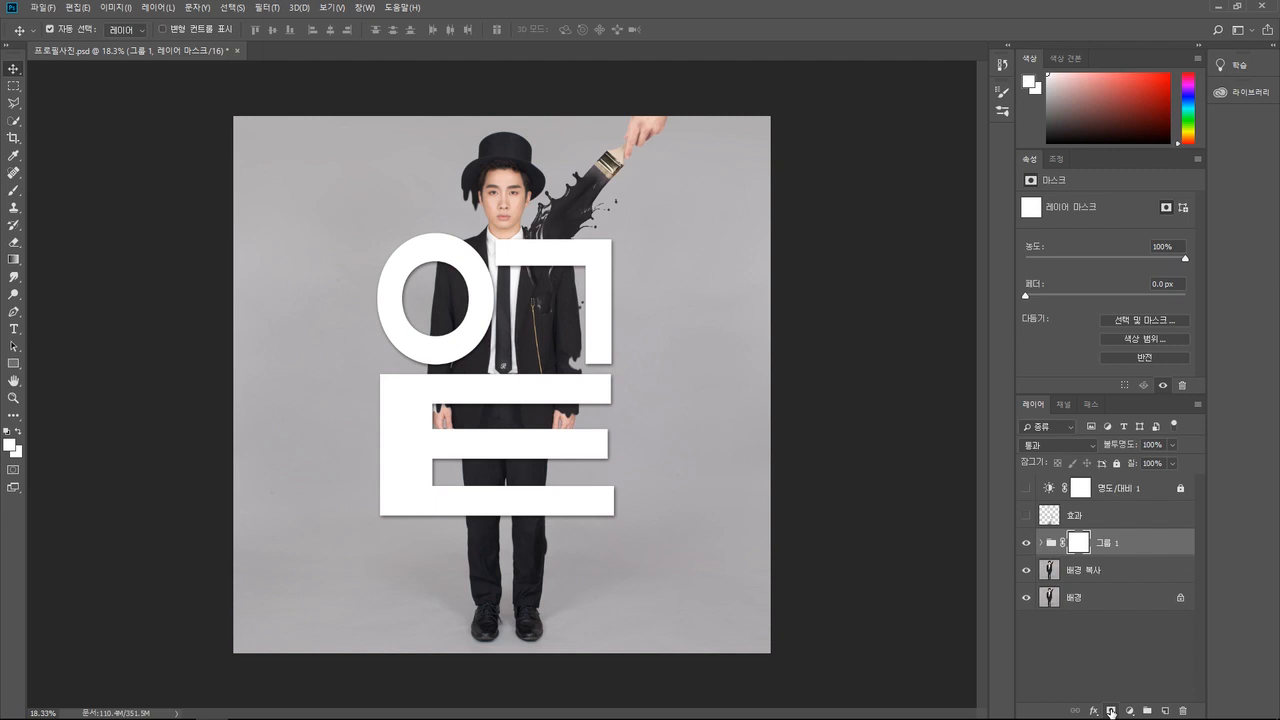
Set the foreground colour to black (000000) for painting on the group's mask
left_click(11, 449)
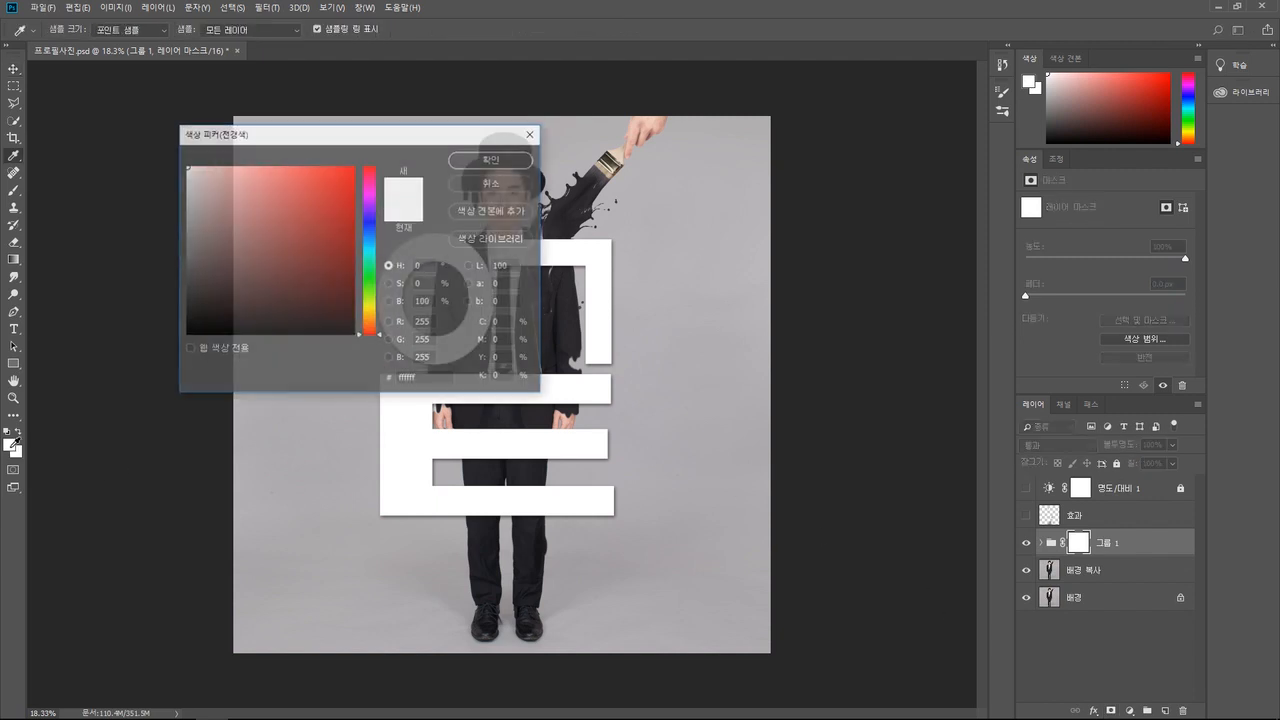
left_click_drag(283, 213, 134, 366)
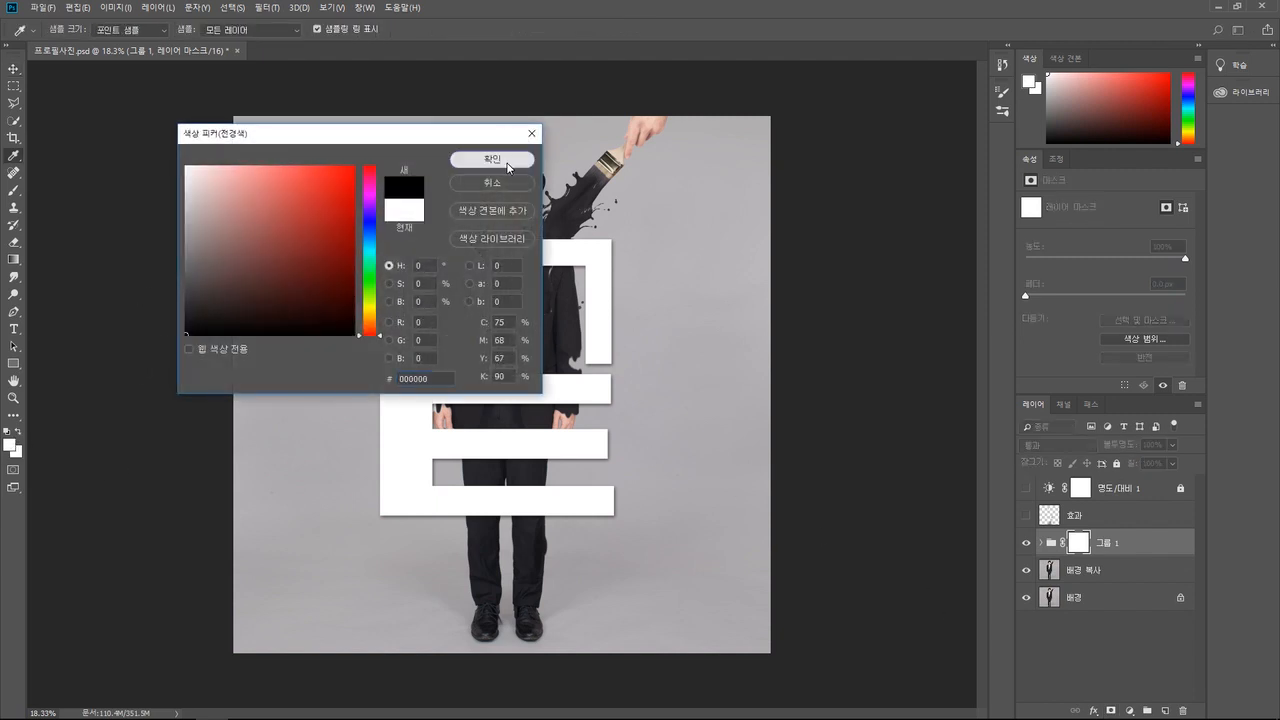
left_click(493, 160)
key("v")
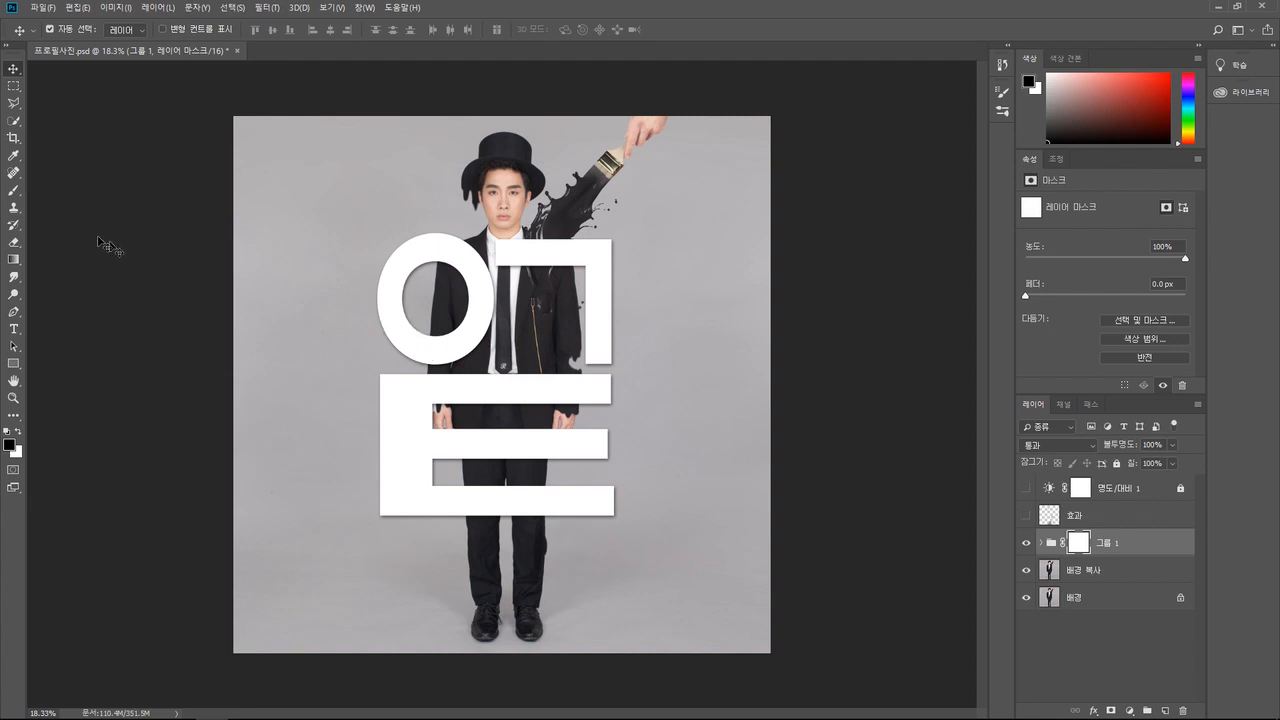
Brush out the lower-left part of the ㅇ in black on the group mask, and paint it back in white
left_click(14, 191)
mouse_move(443, 333)
left_mouse_down()
mouse_move(413, 365)
mouse_move(422, 327)
mouse_move(404, 349)
mouse_move(420, 312)
mouse_move(390, 350)
mouse_move(411, 304)
mouse_move(394, 340)
left_mouse_up()
left_click(19, 432)
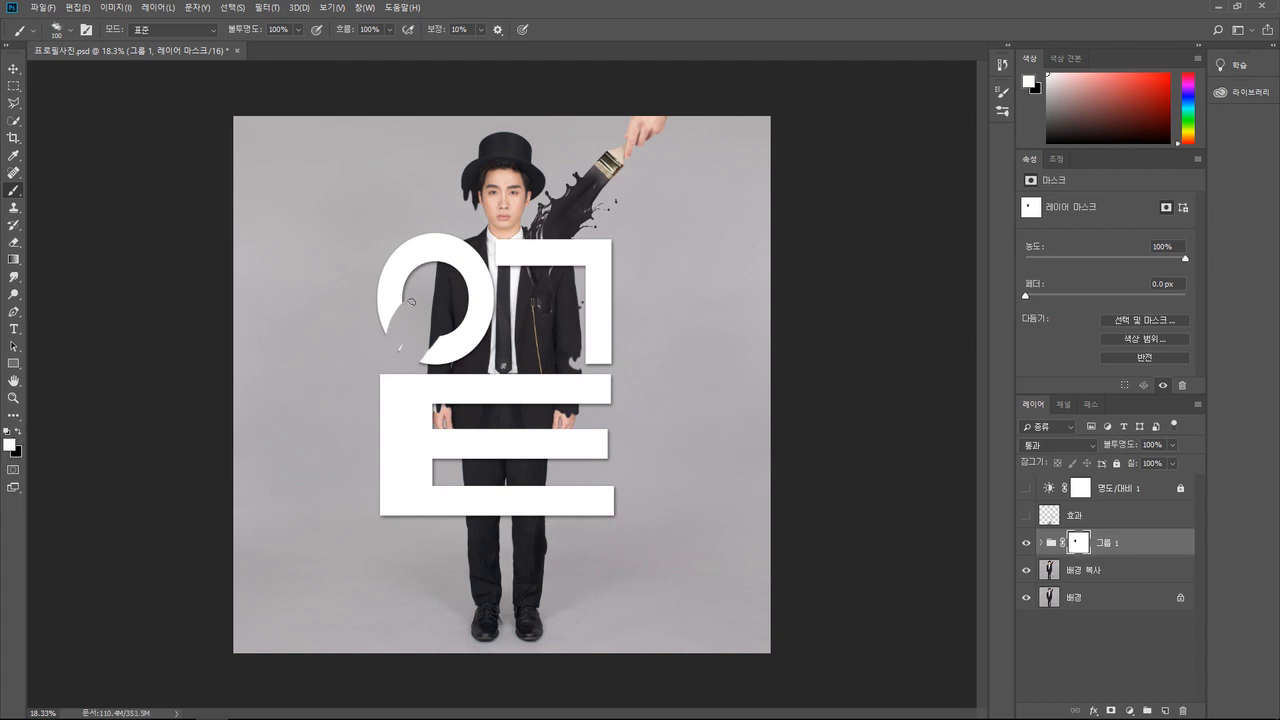
mouse_move(410, 298)
left_mouse_down()
mouse_move(376, 346)
mouse_move(407, 292)
mouse_move(388, 331)
mouse_move(420, 305)
mouse_move(420, 348)
left_mouse_up()
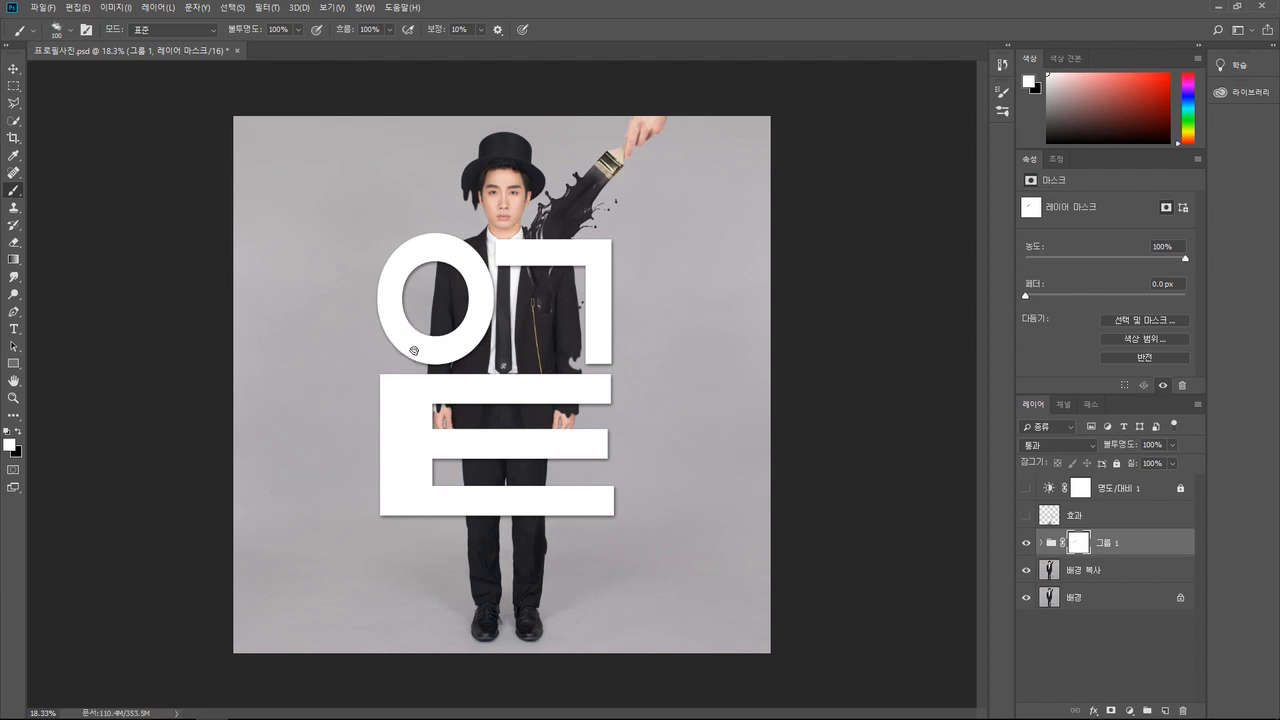
Paint black on the group mask to hide the part of the ㅇ covering the man's jacket
left_click(17, 432)
mouse_move(467, 237)
left_mouse_down()
mouse_move(456, 278)
mouse_move(473, 244)
mouse_move(486, 326)
mouse_move(489, 283)
left_mouse_up()
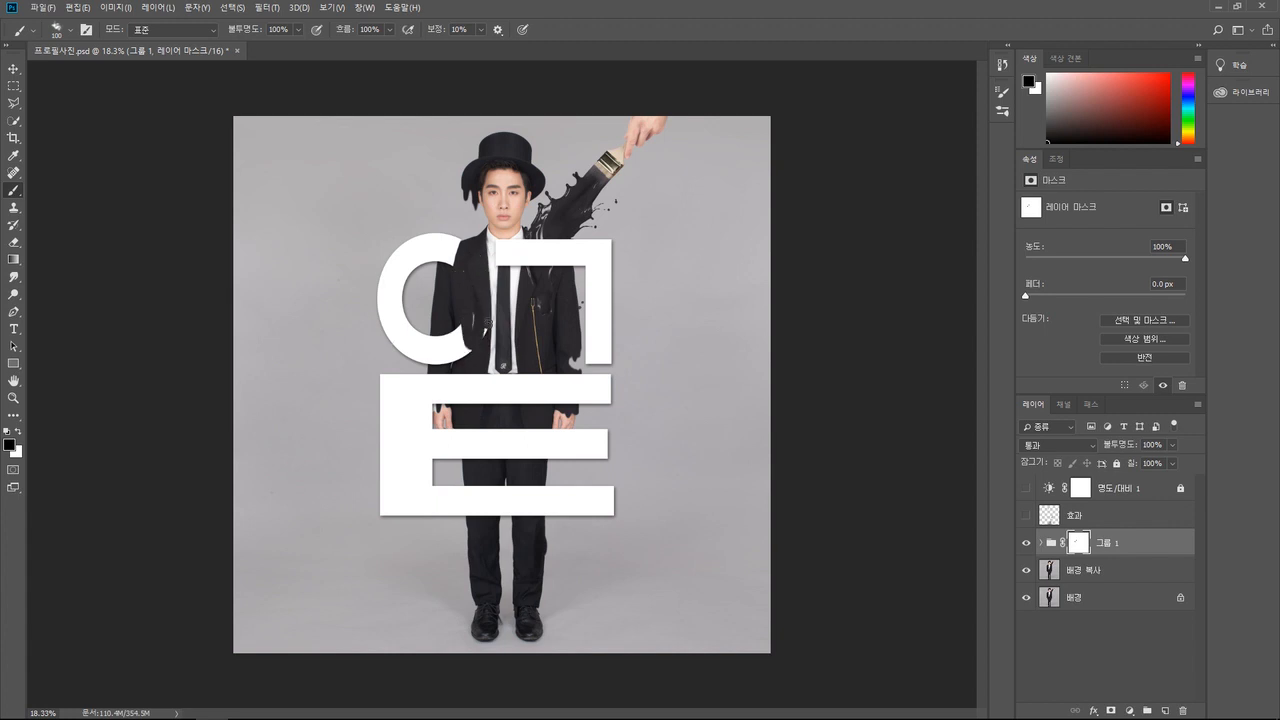
mouse_move(462, 328)
left_mouse_down()
mouse_move(440, 350)
mouse_move(438, 336)
mouse_move(460, 345)
mouse_move(447, 358)
mouse_move(435, 352)
left_mouse_up()
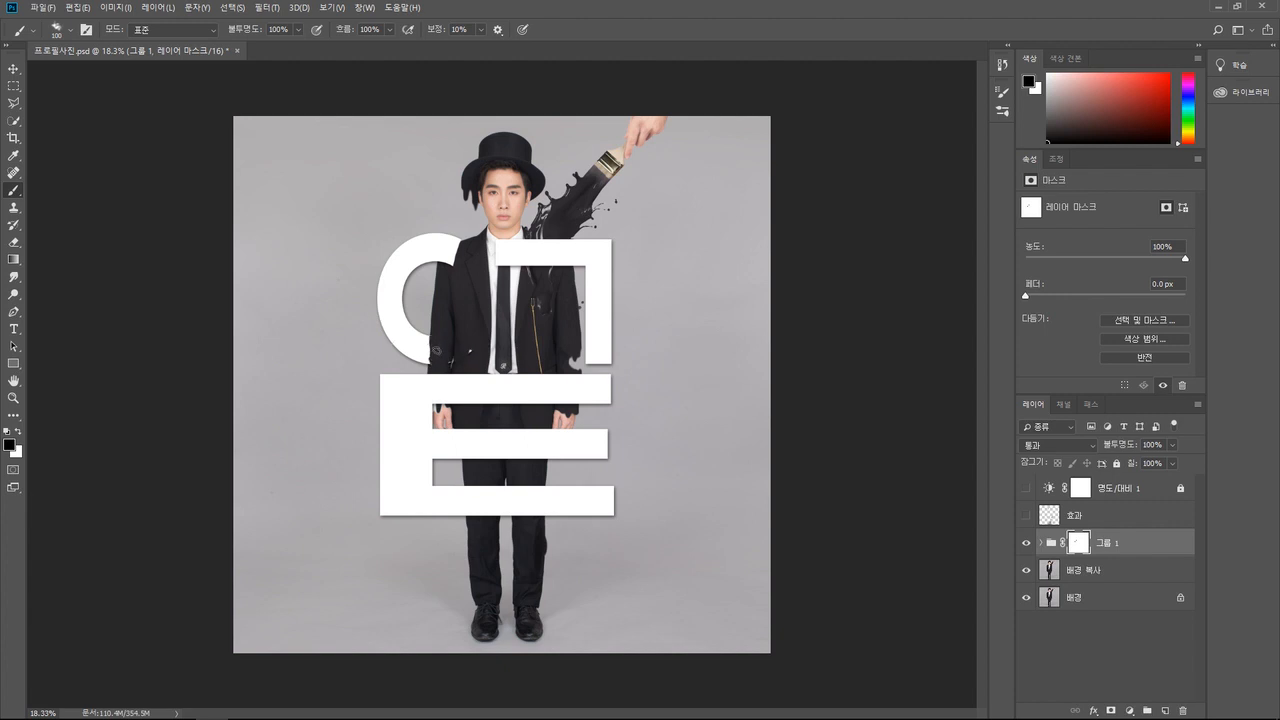
mouse_move(435, 370)
left_mouse_down()
mouse_move(454, 279)
mouse_move(452, 250)
mouse_move(443, 258)
left_mouse_up()
Paint white on the group mask to restore the ㅇ up to the edge of the jacket's shoulder and sleeve
scroll(449, 206, "up", 6)
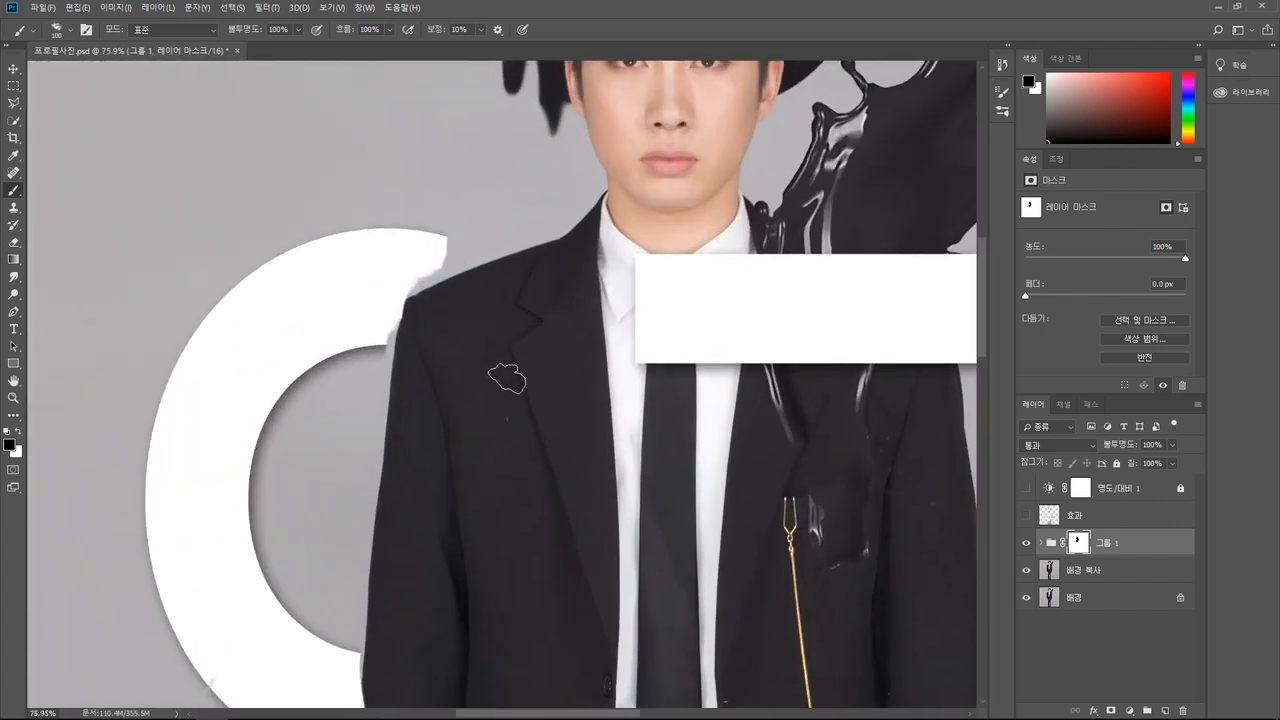
left_click(19, 432)
mouse_move(386, 238)
left_mouse_down()
mouse_move(476, 224)
mouse_move(393, 267)
mouse_move(498, 228)
mouse_move(391, 277)
mouse_move(465, 236)
mouse_move(434, 260)
mouse_move(502, 237)
mouse_move(406, 300)
mouse_move(387, 281)
mouse_move(360, 355)
mouse_move(410, 350)
left_mouse_up()
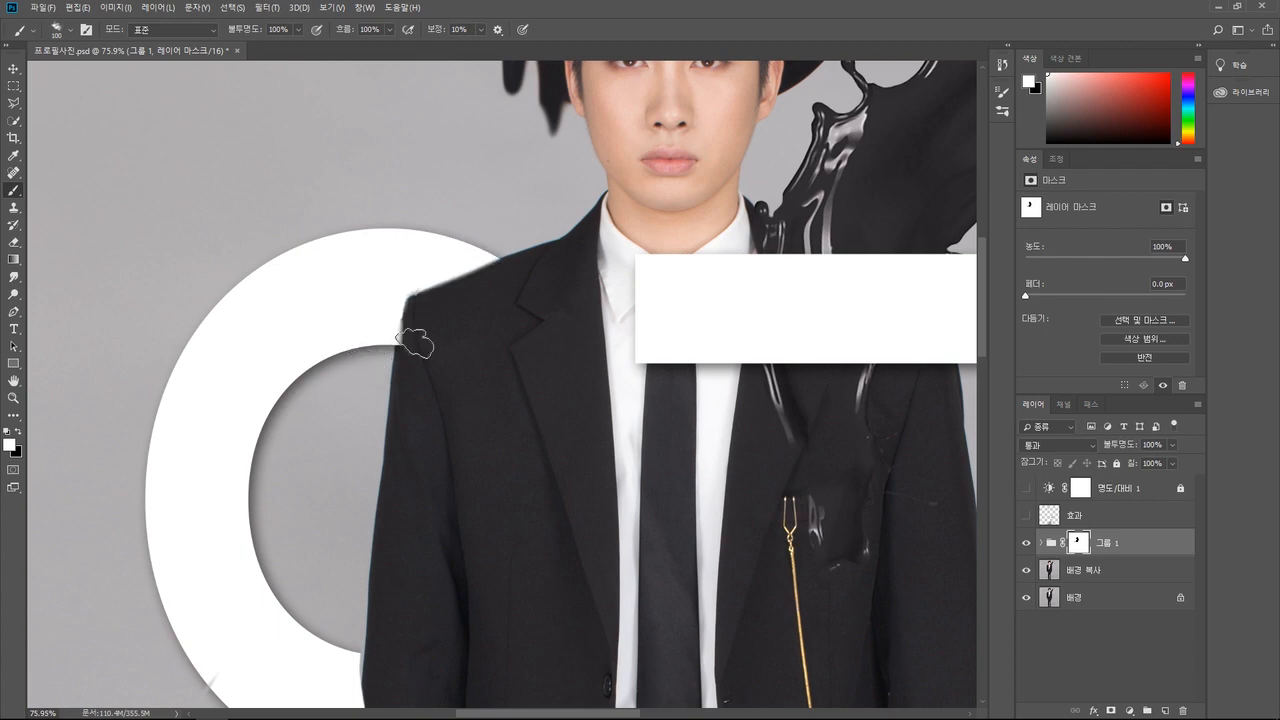
key("x")
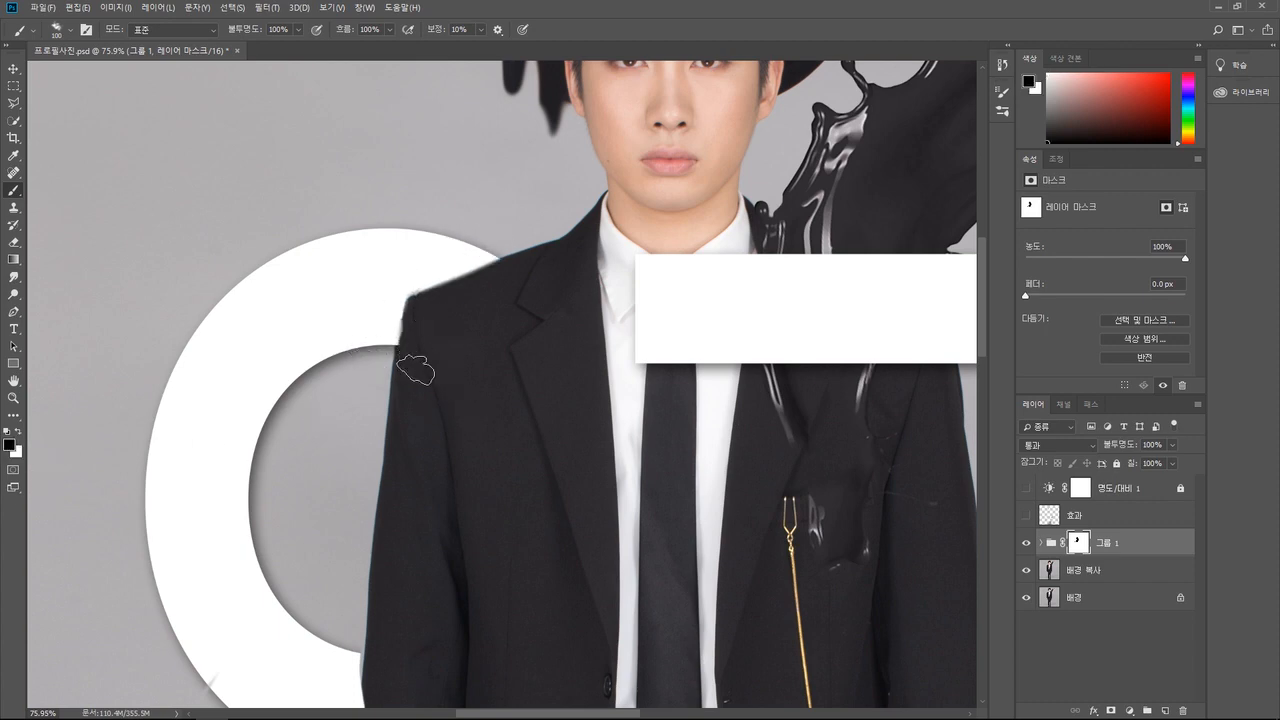
Paint black on the group mask to hide the middle bar of the ㅌ where it crosses the man's trousers
scroll(474, 380, "down", 6)
left_click_drag(597, 523, 593, 195)
mouse_move(496, 415)
left_mouse_down()
mouse_move(529, 515)
mouse_move(540, 395)
mouse_move(523, 465)
mouse_move(541, 492)
mouse_move(548, 415)
mouse_move(566, 402)
mouse_move(596, 500)
mouse_move(593, 441)
mouse_move(624, 391)
mouse_move(636, 402)
mouse_move(602, 509)
mouse_move(629, 489)
mouse_move(659, 423)
mouse_move(666, 485)
mouse_move(677, 413)
mouse_move(677, 457)
left_mouse_up()
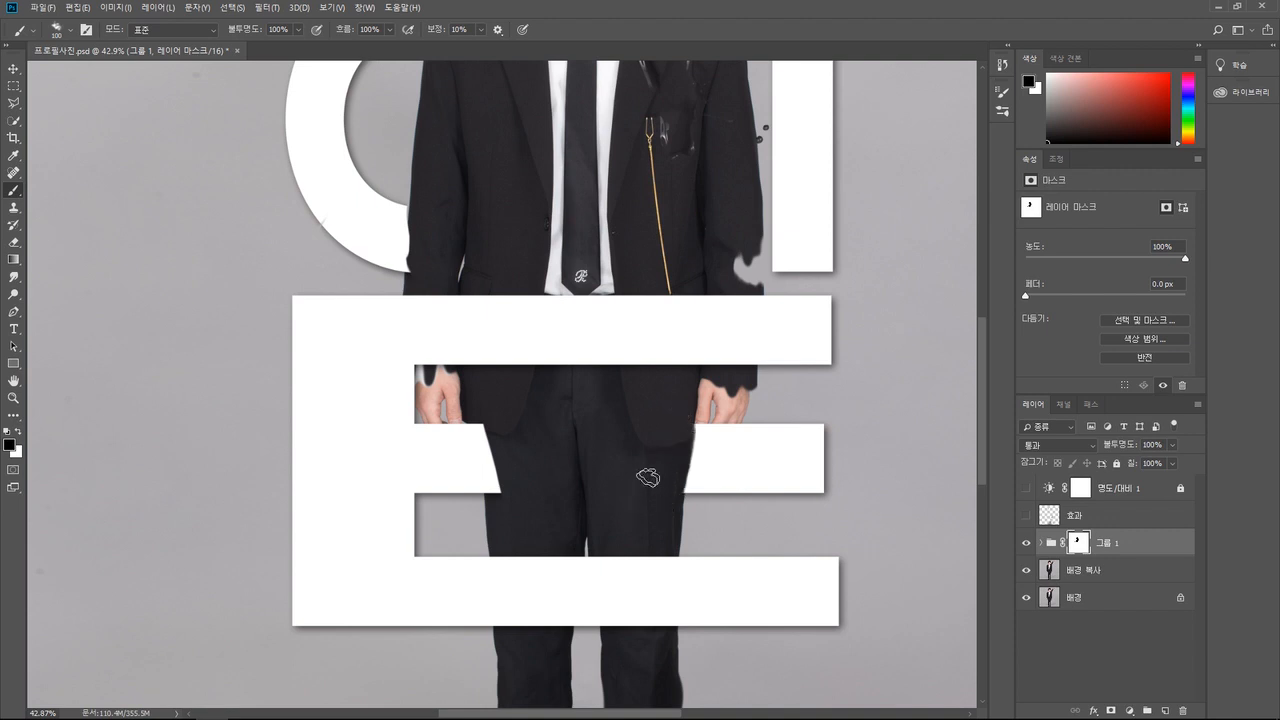
mouse_move(694, 431)
left_mouse_down()
mouse_move(677, 475)
mouse_move(606, 491)
left_mouse_up()
Refine the mask edges of the ㅌ's middle bar along both sides of the trousers with white and black brush strokes
key("e")
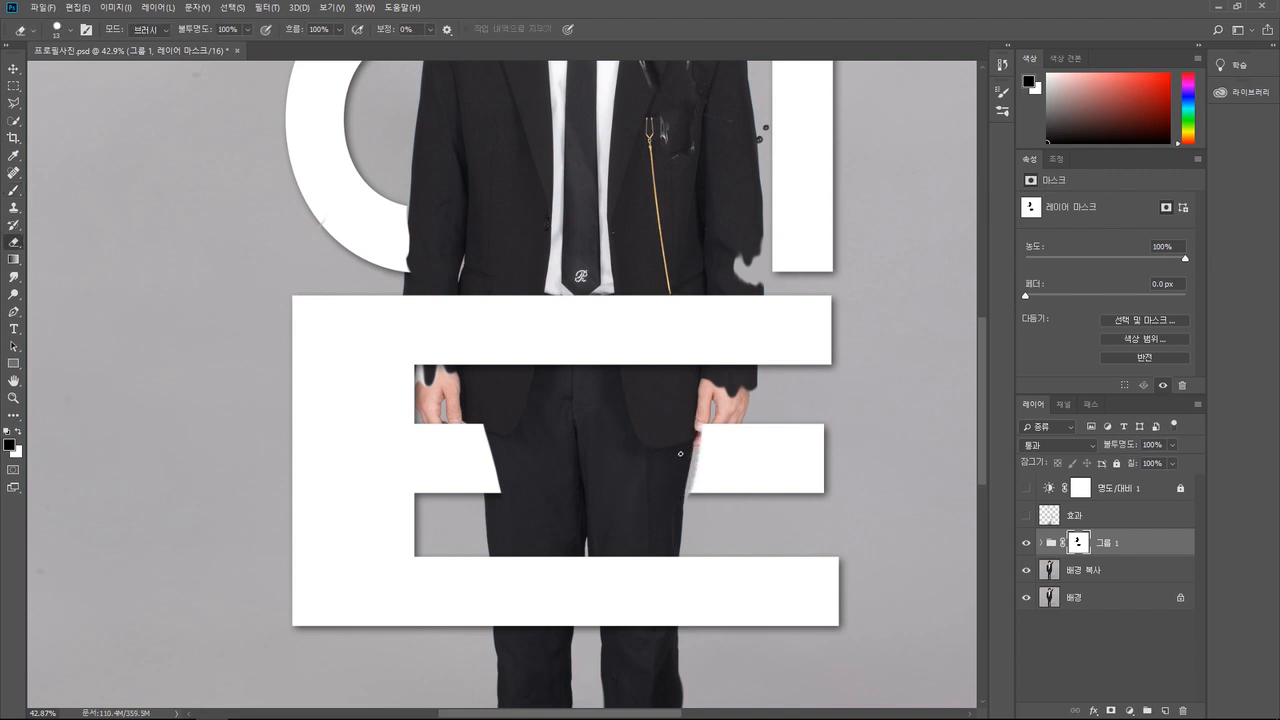
key("x")
key("b")
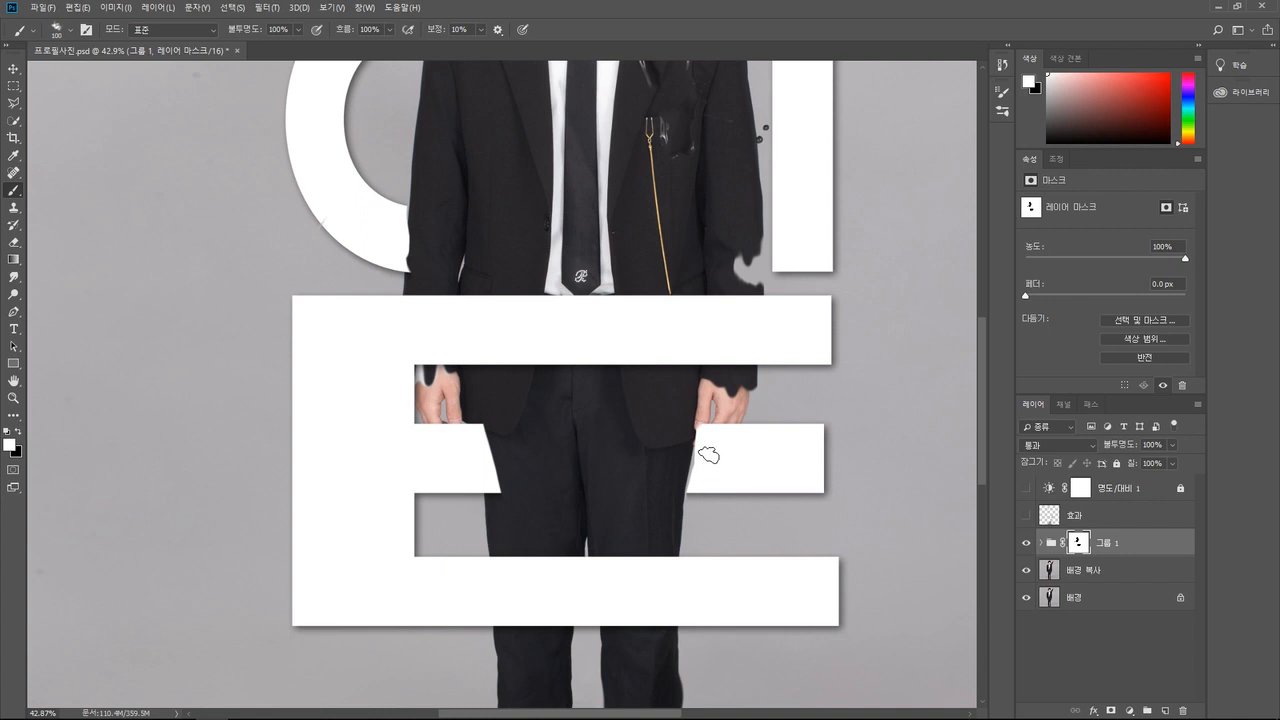
key("x")
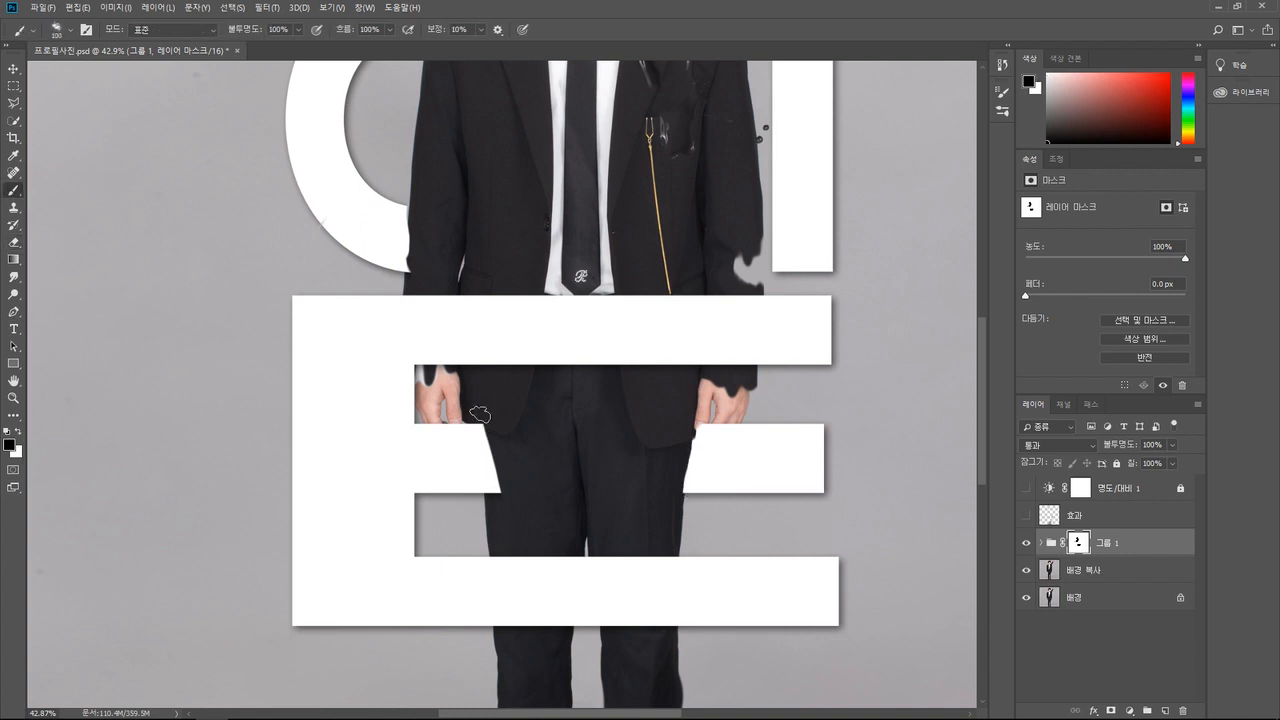
left_click_drag(478, 425, 502, 505)
scroll(502, 490, "down", 5)
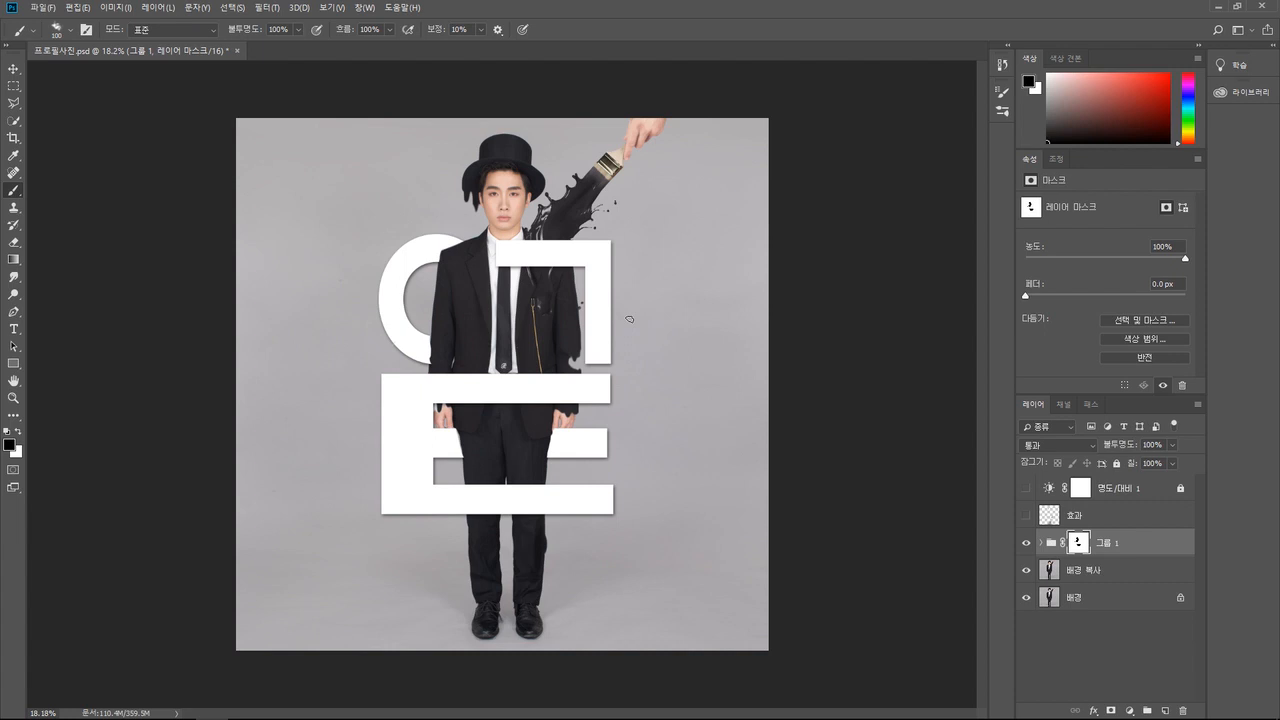
Place the [결과물]로고 graphic from the library on the canvas, centred over the man
left_click(1249, 93)
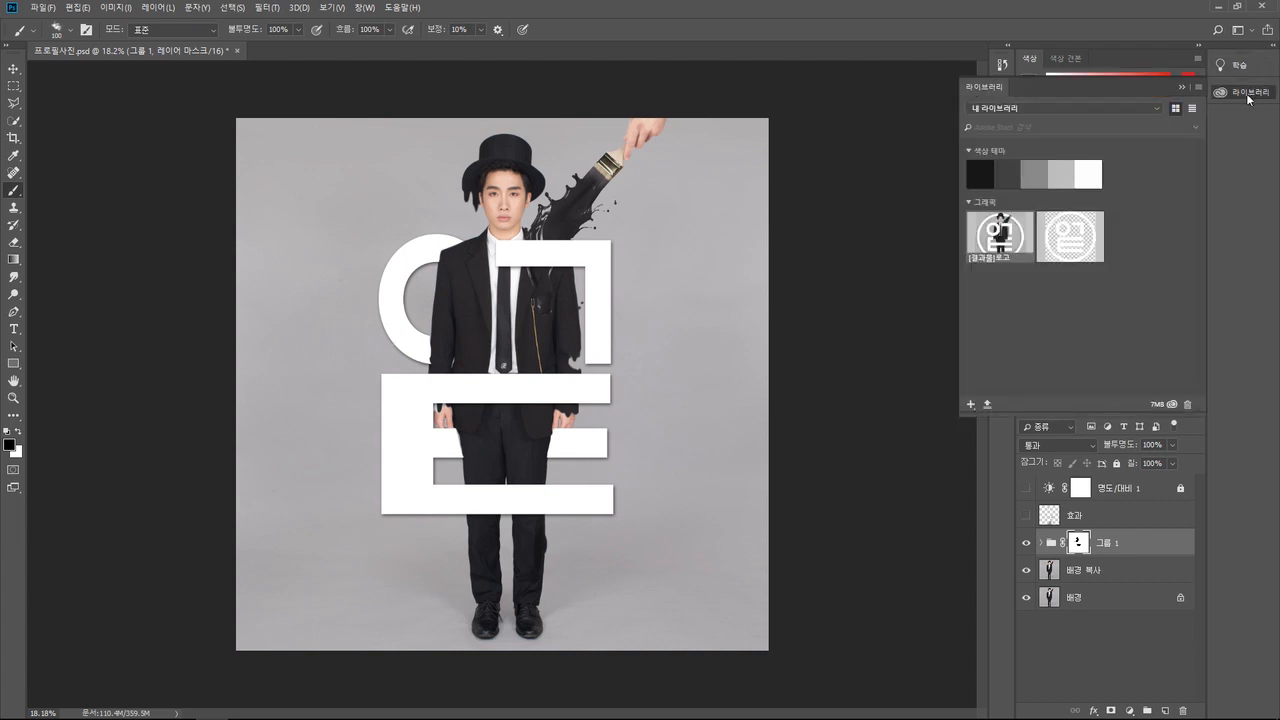
left_click_drag(1000, 236, 616, 296)
left_click_drag(648, 205, 536, 299)
key("Return")
key("b")
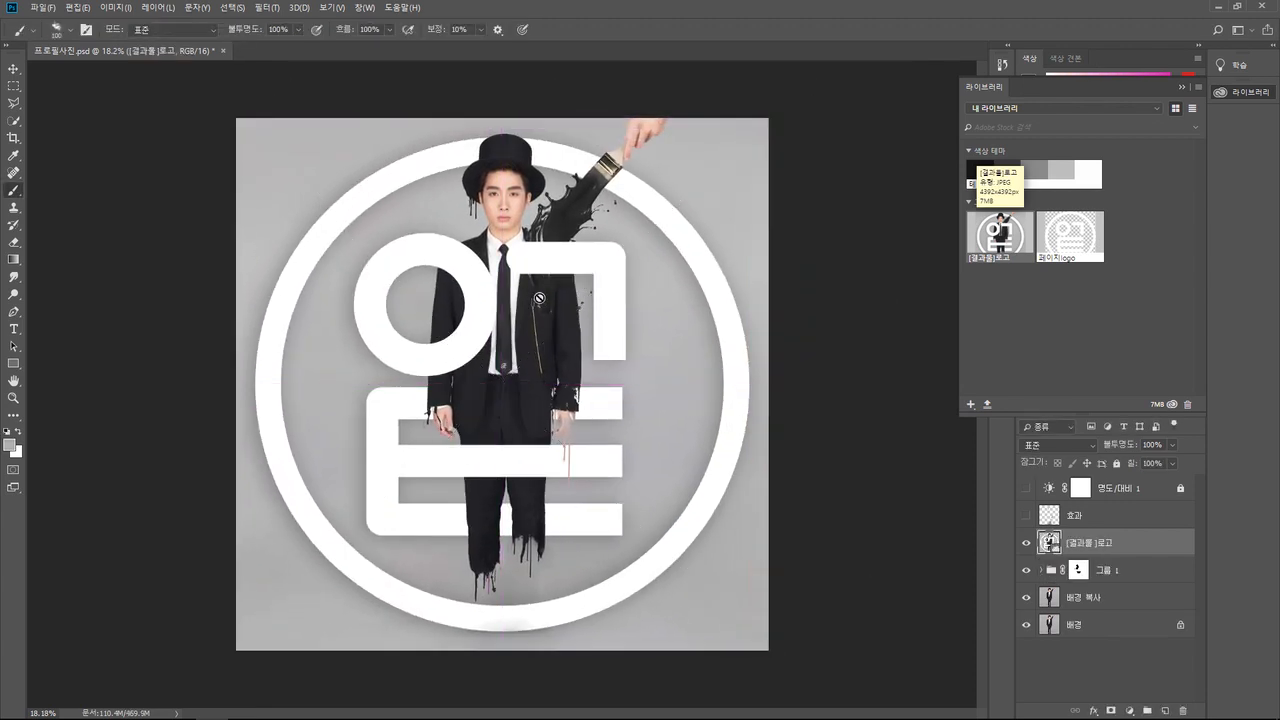